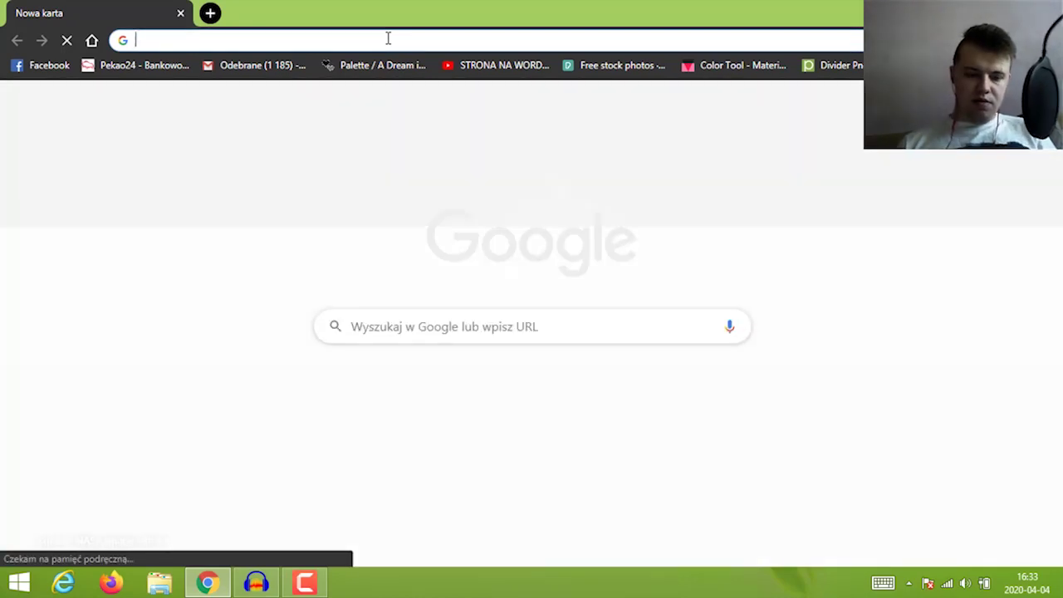
Search 'pobierz xampp' in Chrome and scroll the apachefriends.org page to the download buttons
text(pobierz xampp)
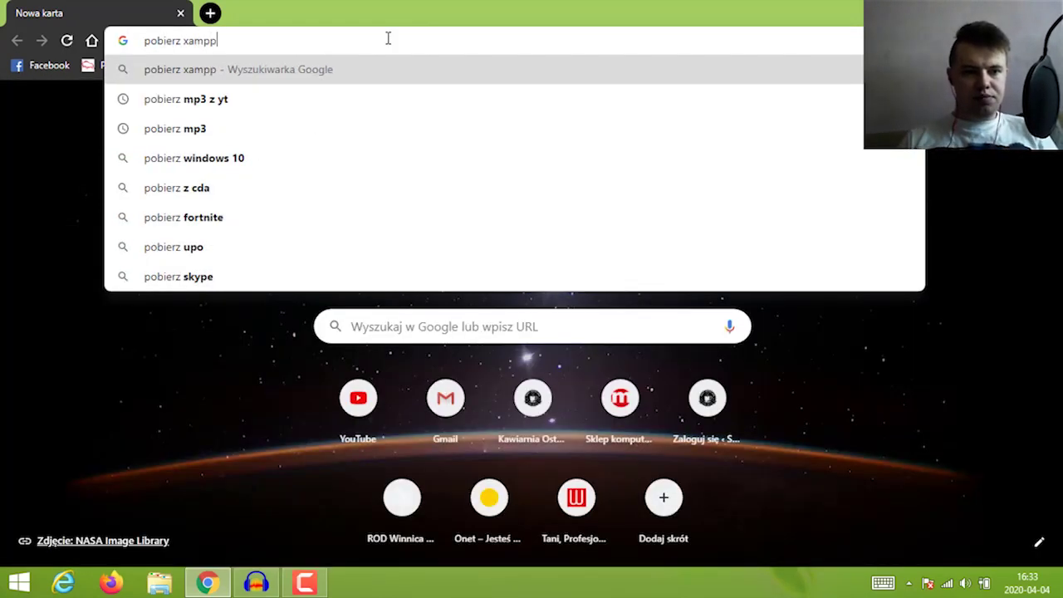
key(Return)
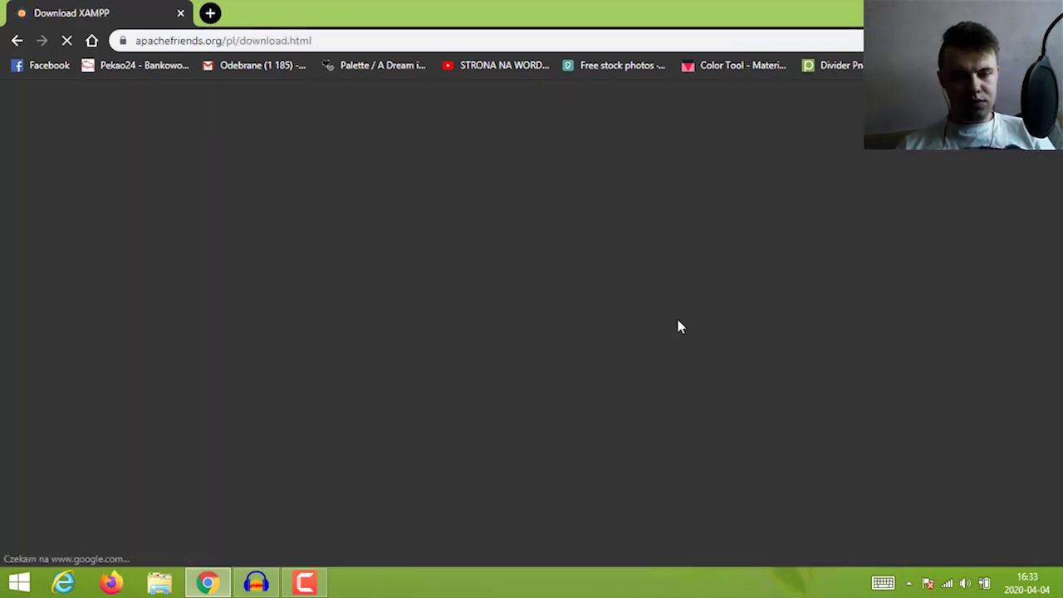
scroll(680, 332, down, 2)
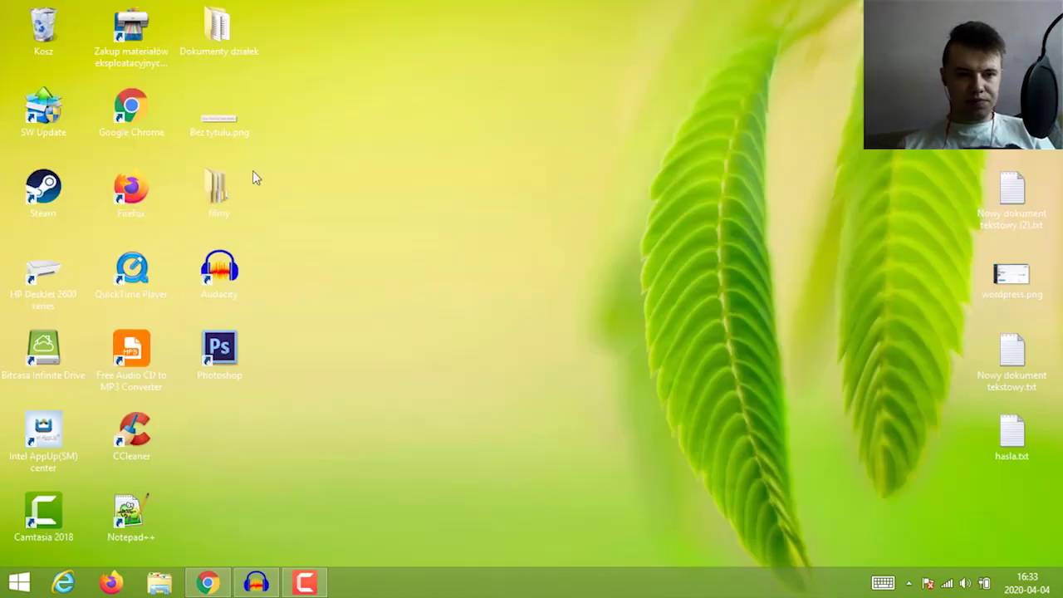
Run xampp-windows-x64-7.3.11-0-VC15-installer.exe from the Pobrane folder, opened through Ten komputer
key(super)
text(komp)
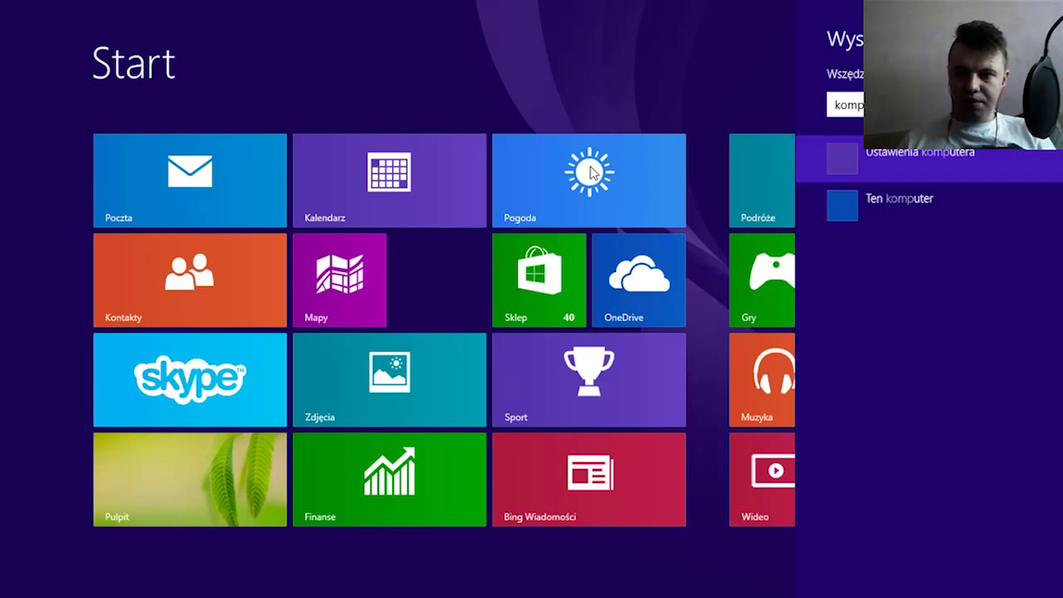
key(Down)
key(Down)
key(Up)
key(Return)
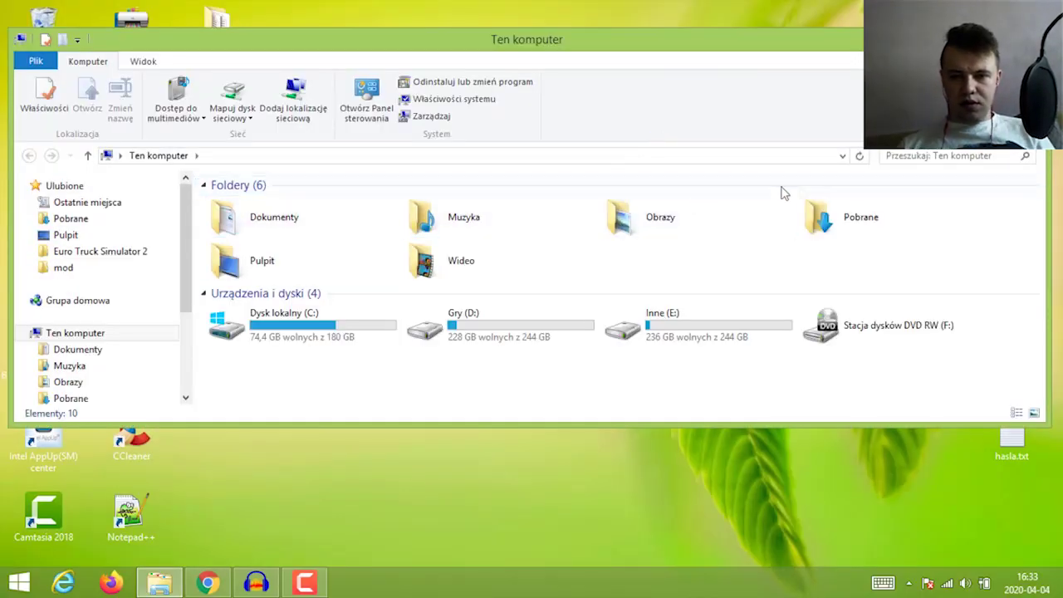
double_click(848, 211)
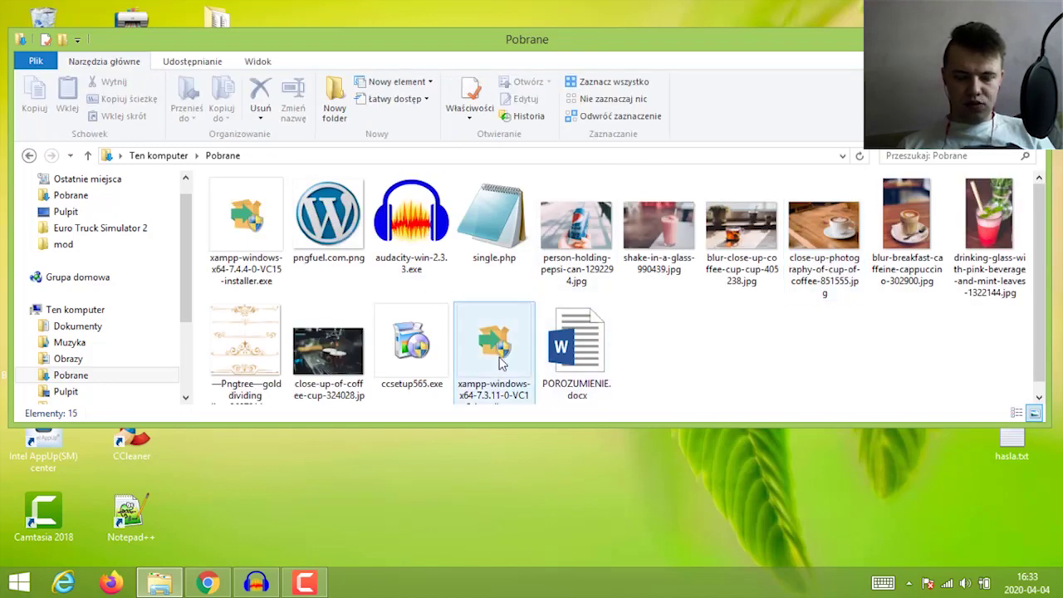
click(494, 343)
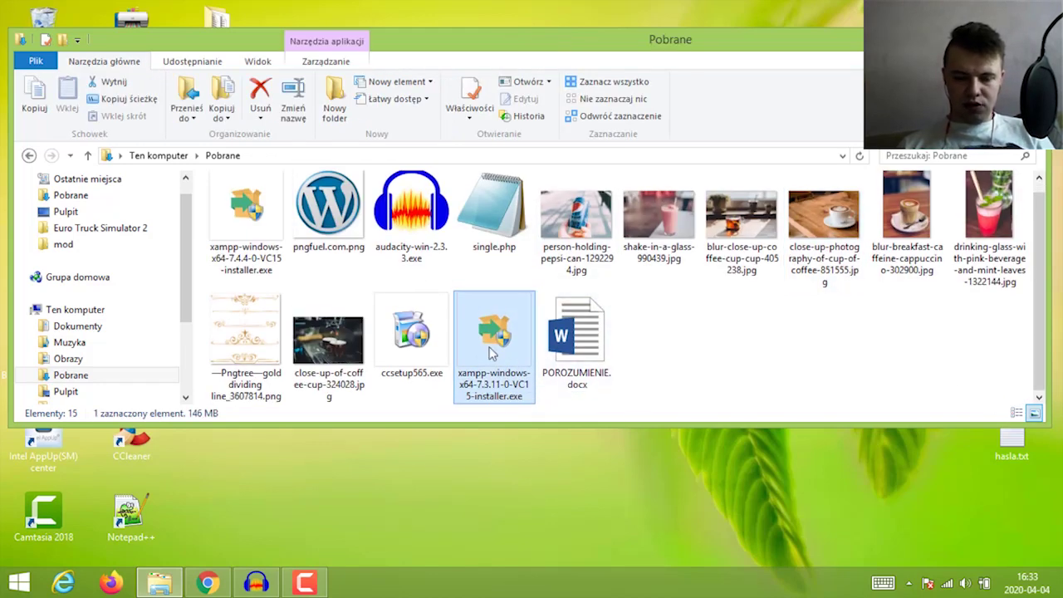
double_click(508, 348)
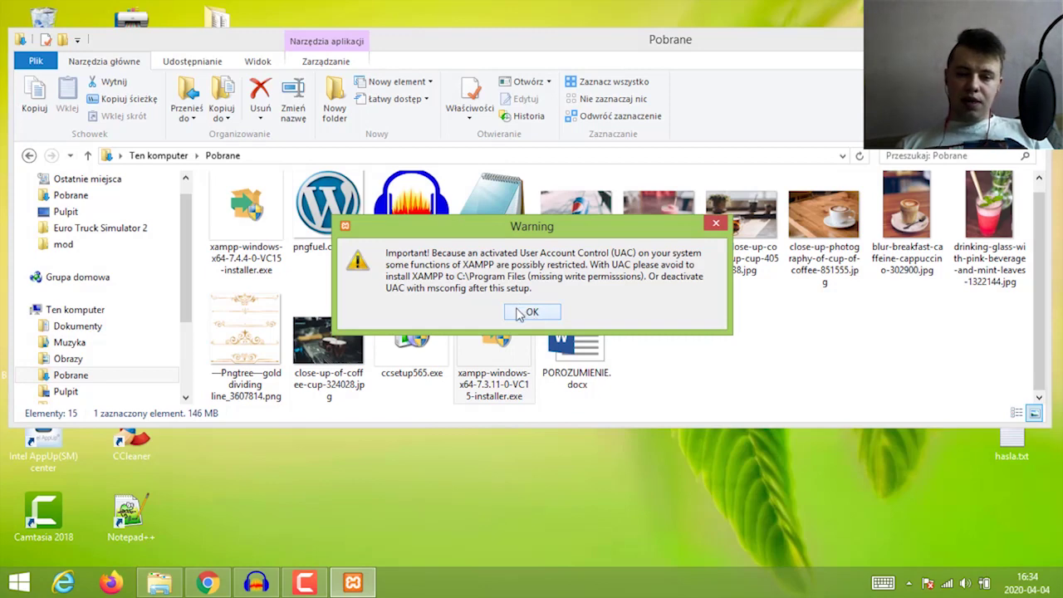
Dismiss the UAC warning and advance past the welcome page, keeping all components
click(526, 312)
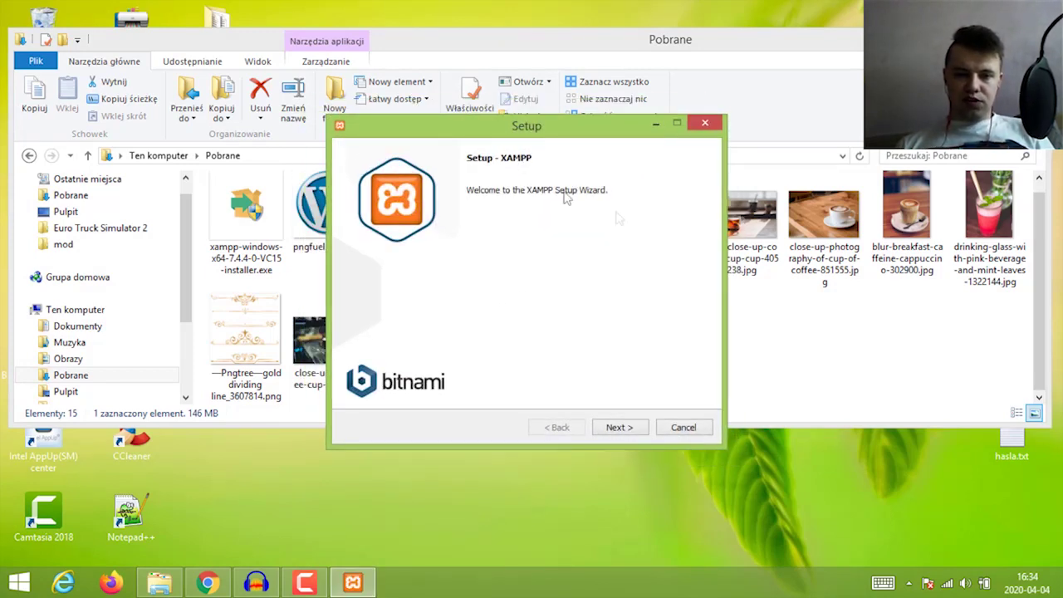
click(619, 428)
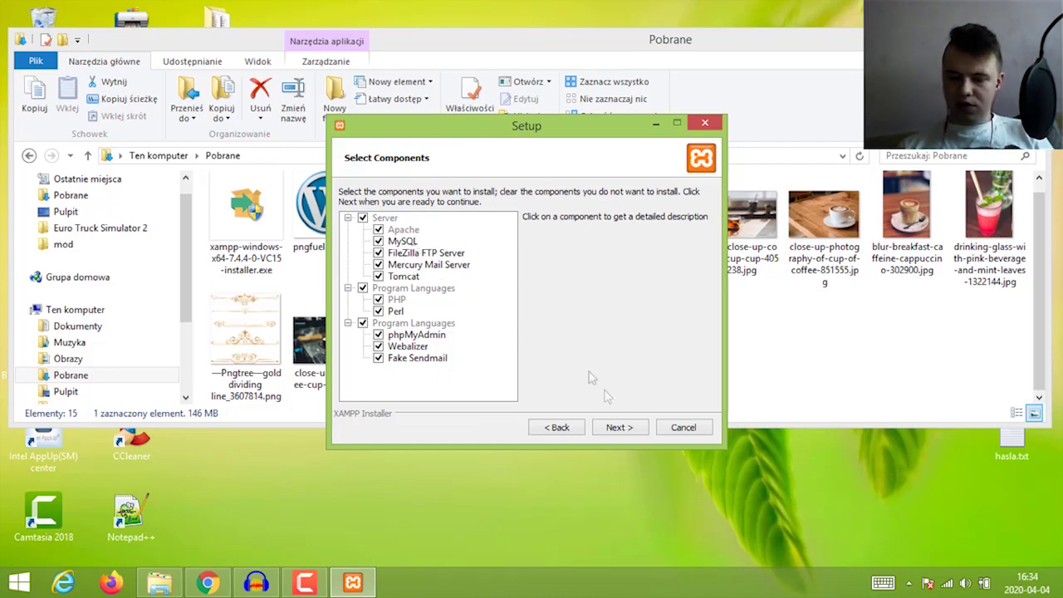
click(629, 428)
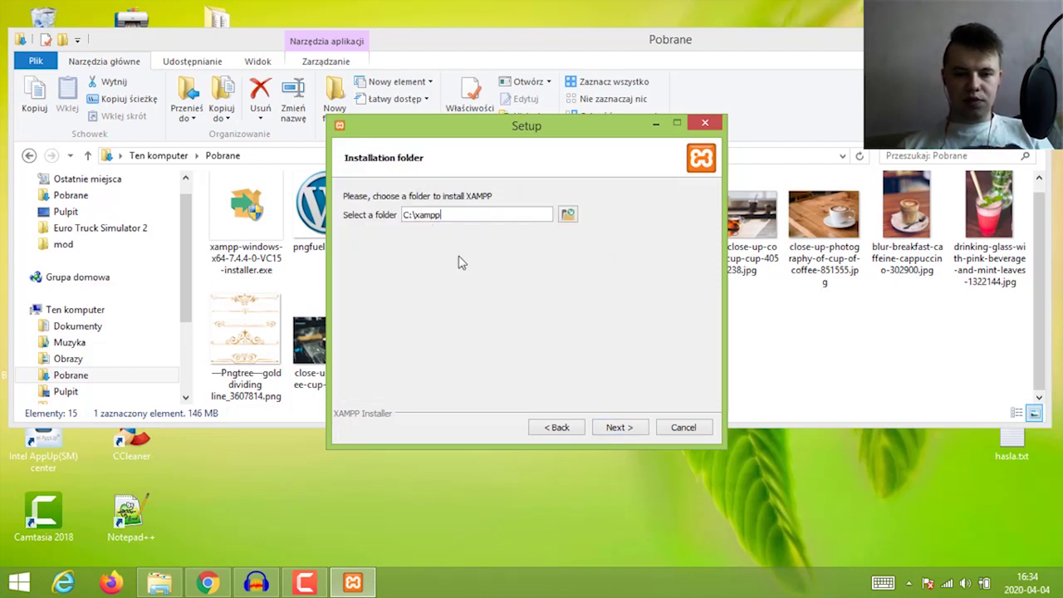
Create a new 'xampp' folder on drive Inne (E:) and choose it as the install location
click(568, 215)
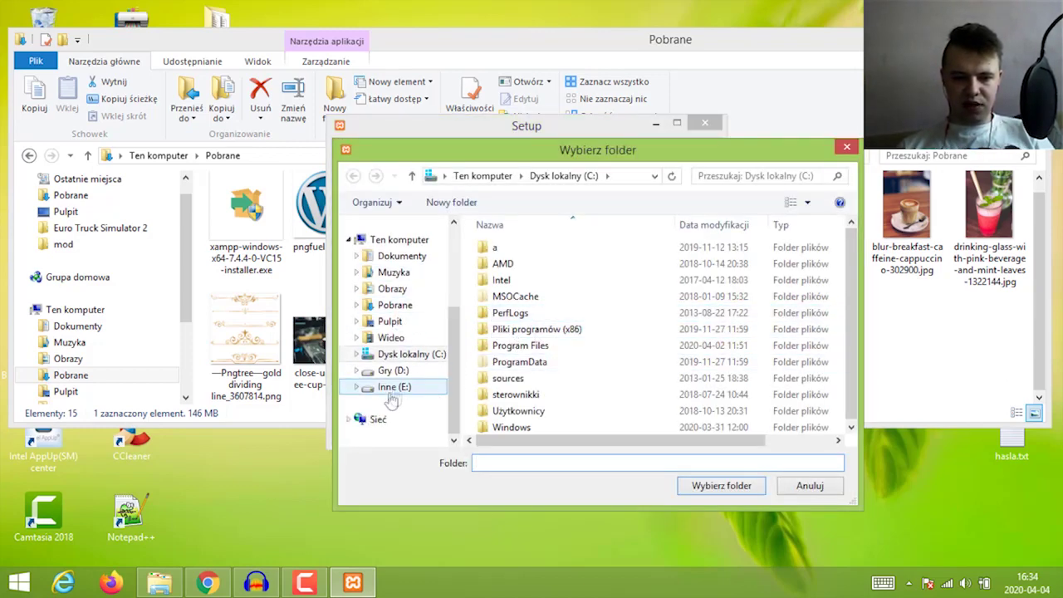
click(357, 388)
click(393, 222)
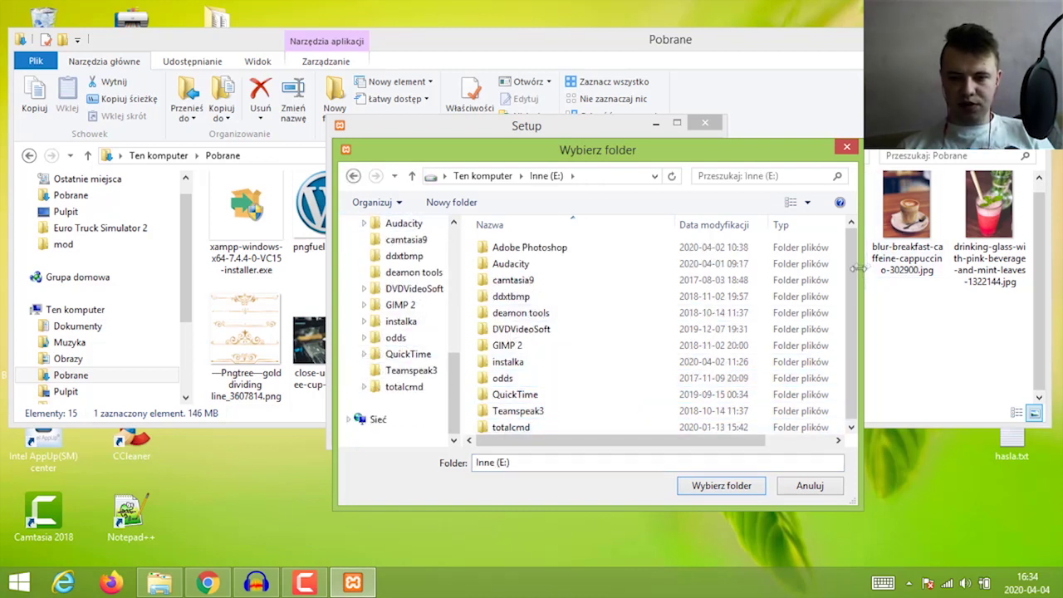
scroll(849, 301, down, 1)
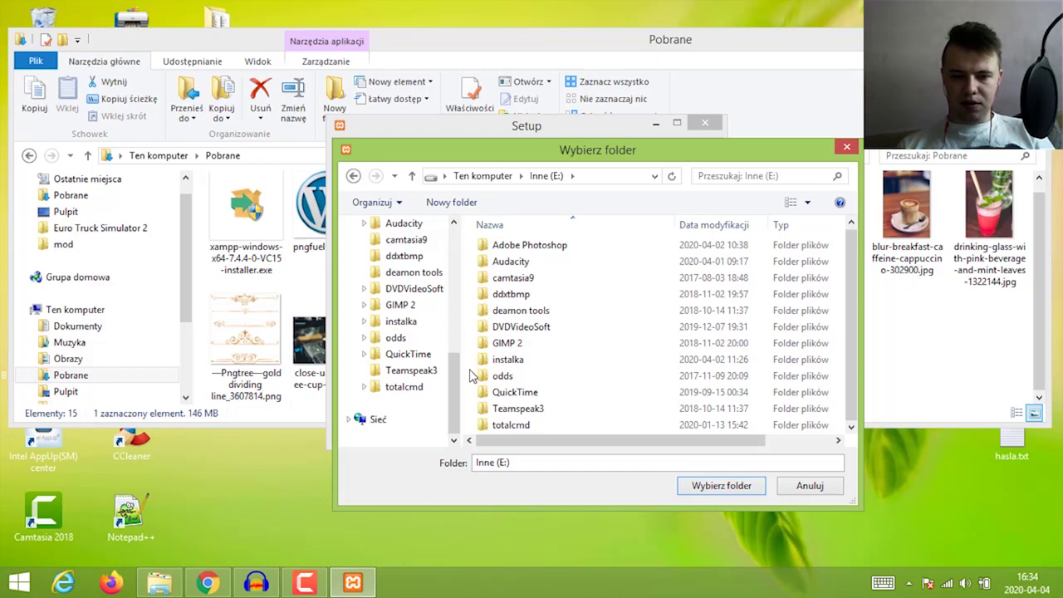
right_click(470, 374)
mouse_move(507, 342)
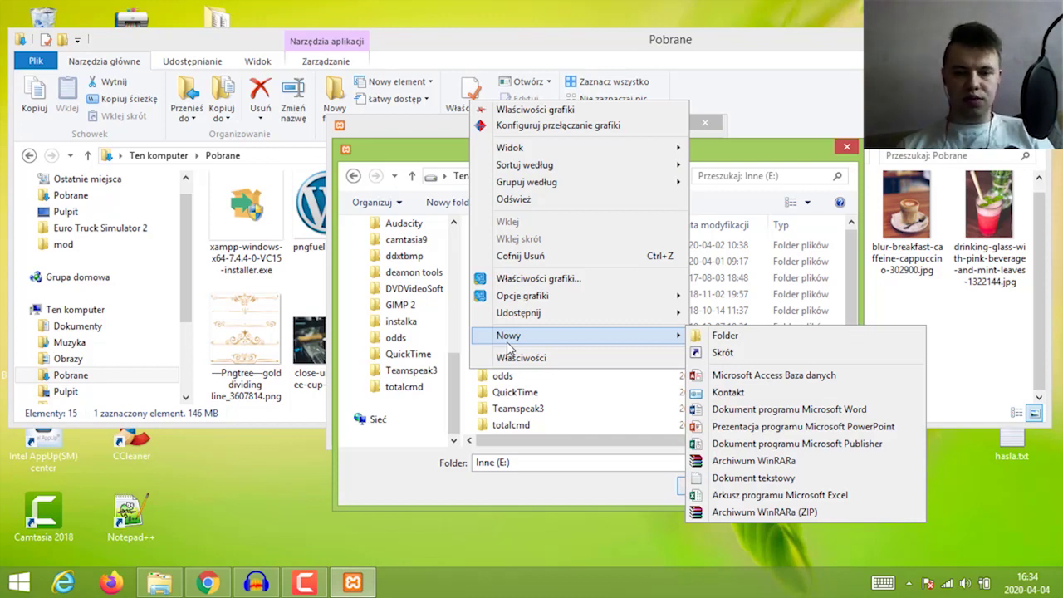
click(722, 337)
text(xampp)
key(Return)
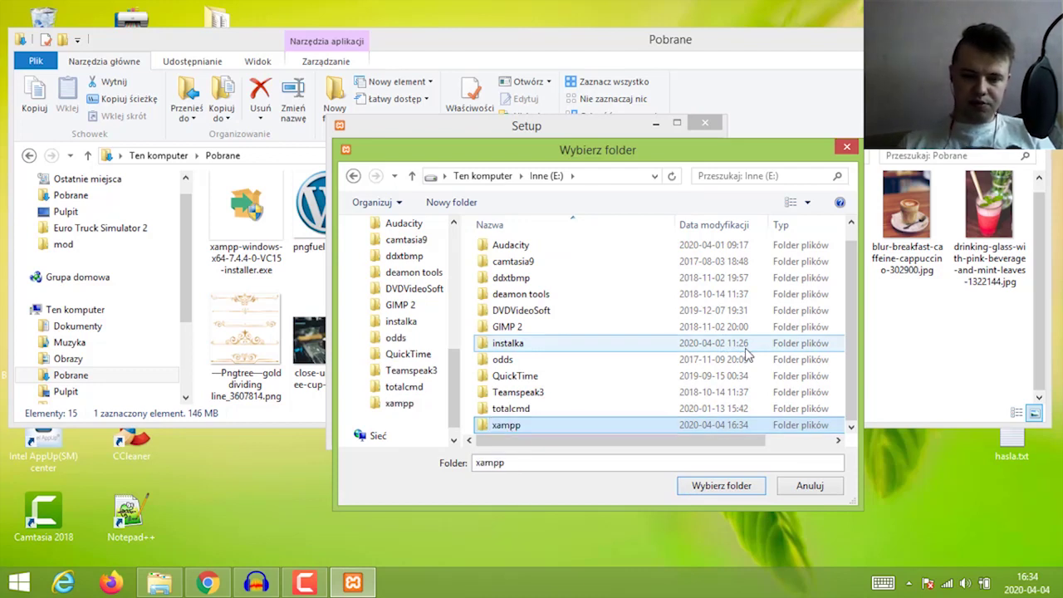
click(693, 486)
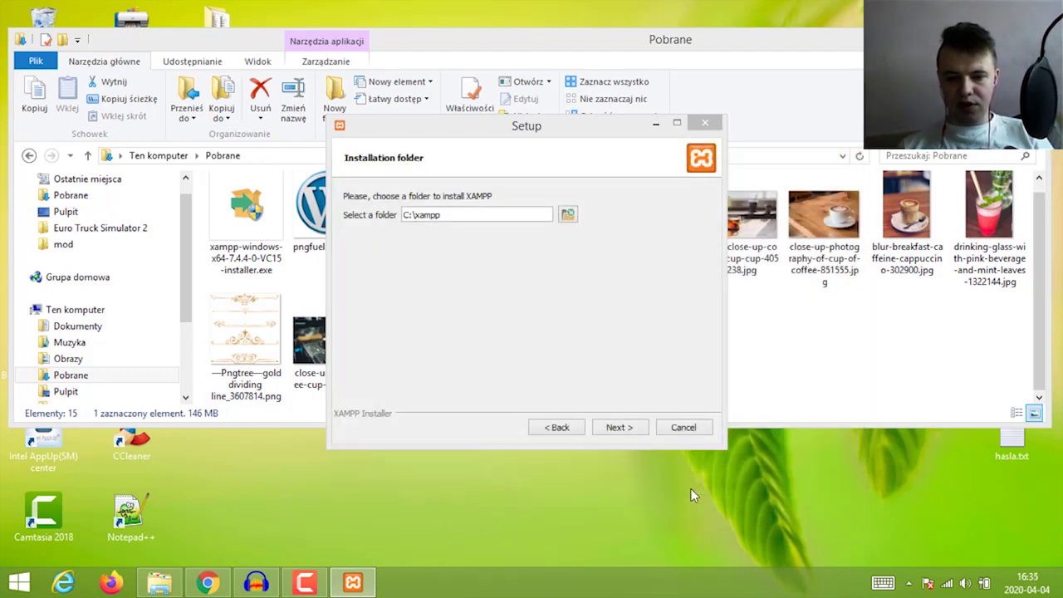
Install XAMPP, skipping the Bitnami offer, save English as the language, and open the Control Panel
click(619, 427)
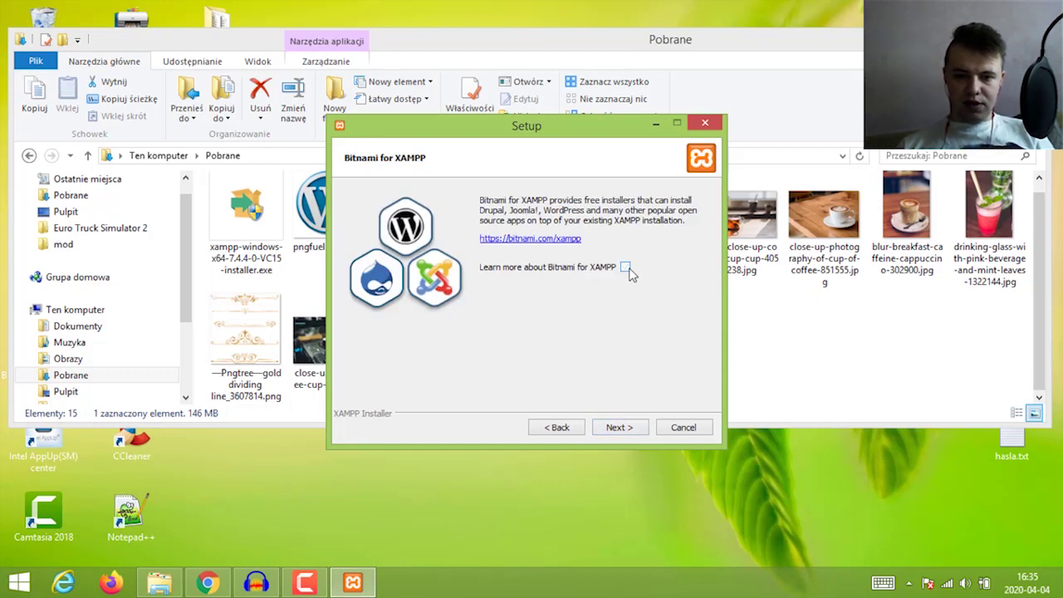
click(619, 427)
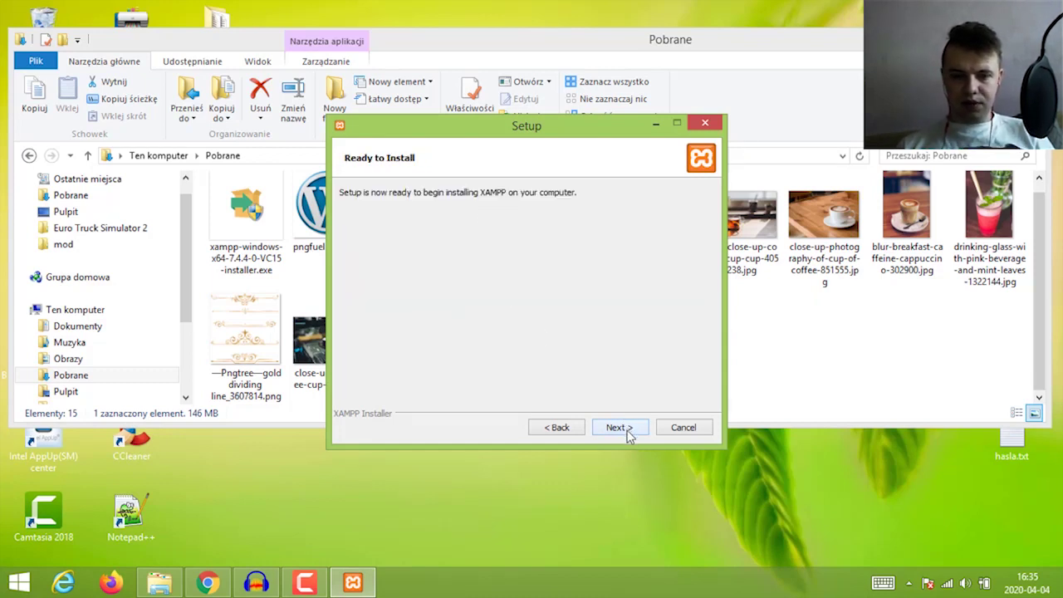
click(619, 428)
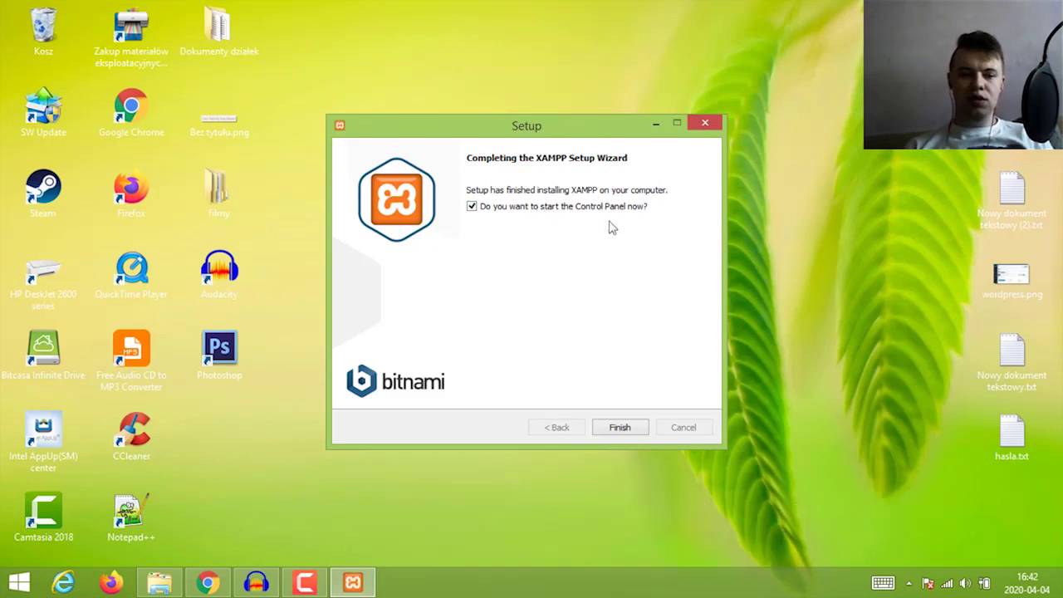
click(622, 427)
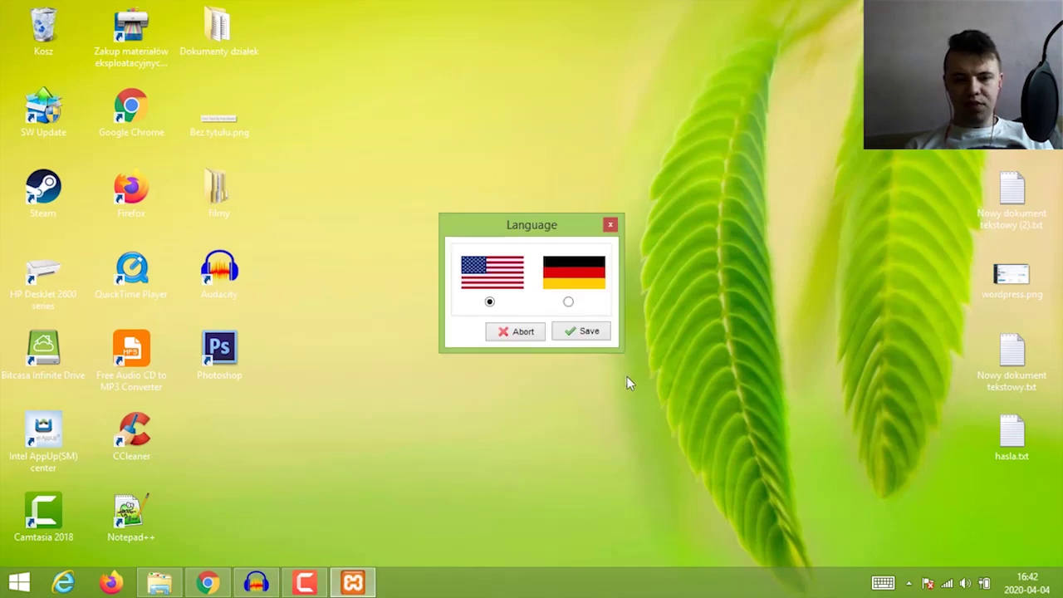
click(585, 334)
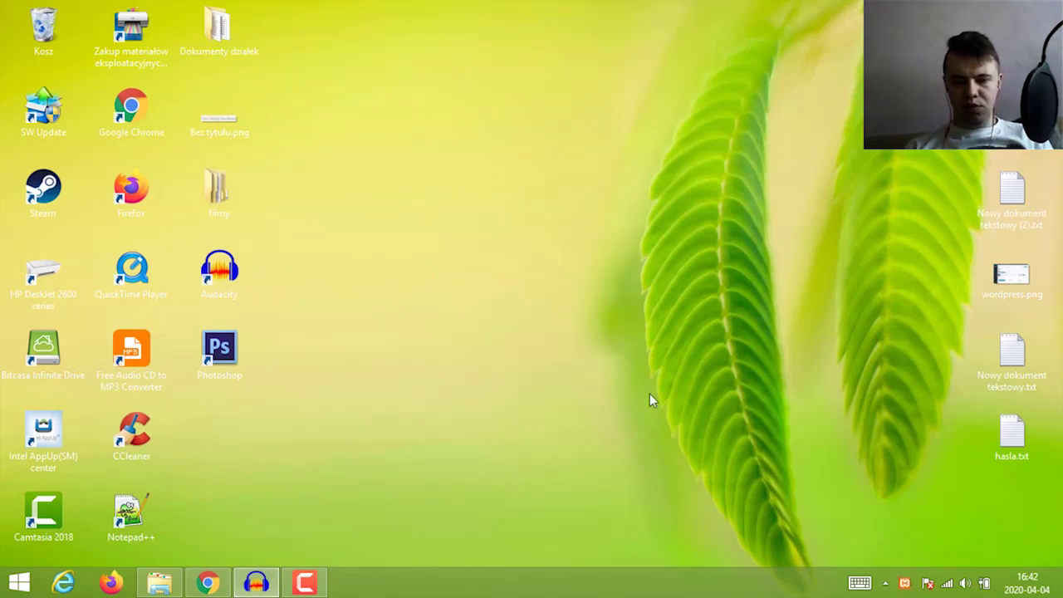
click(905, 585)
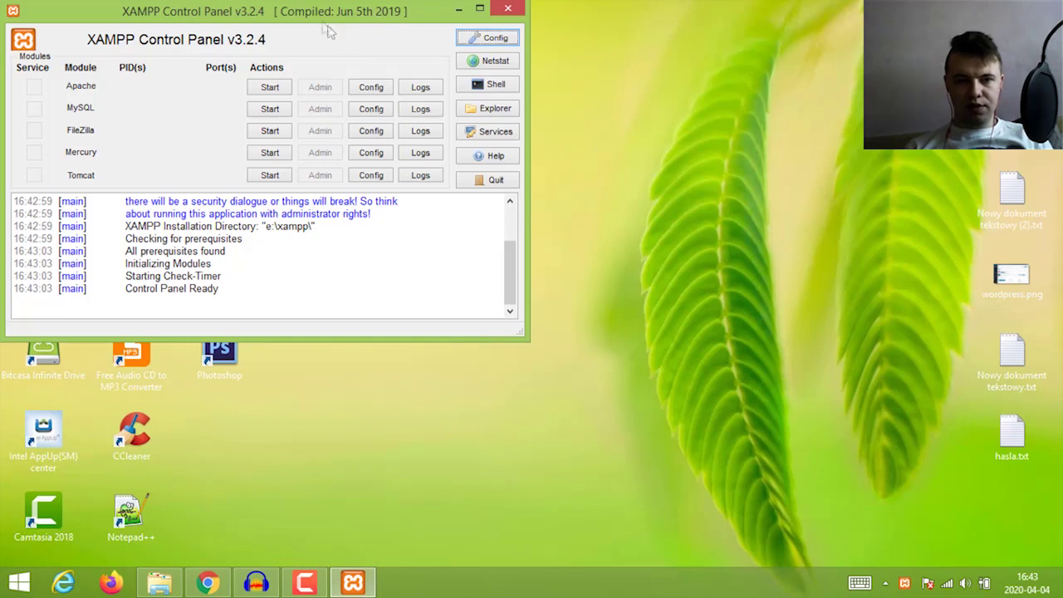
Start the Apache and MySQL servers in the centred XAMPP Control Panel
drag(330, 25, 579, 120)
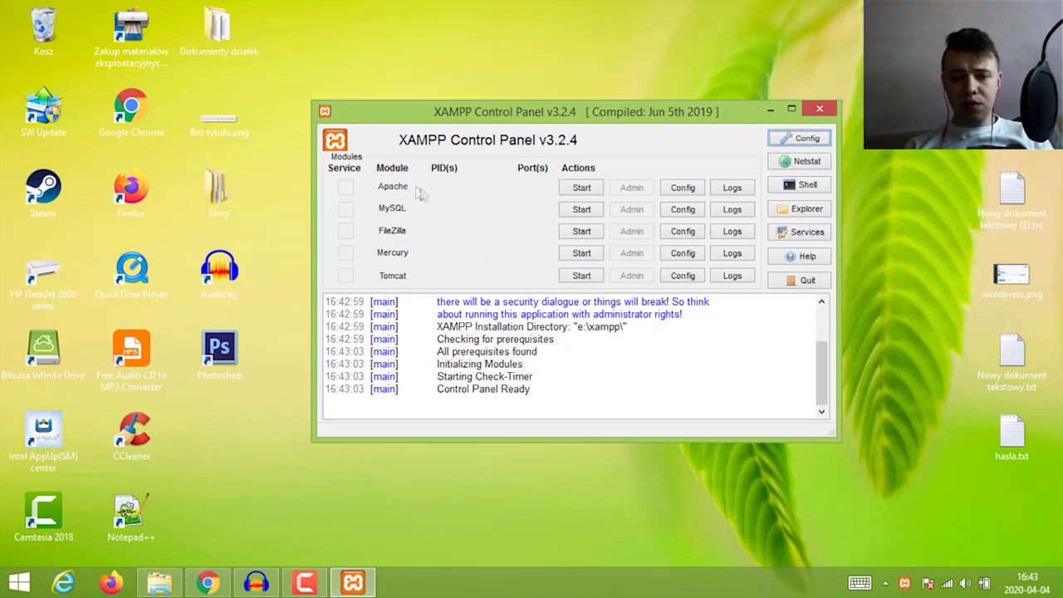
click(582, 188)
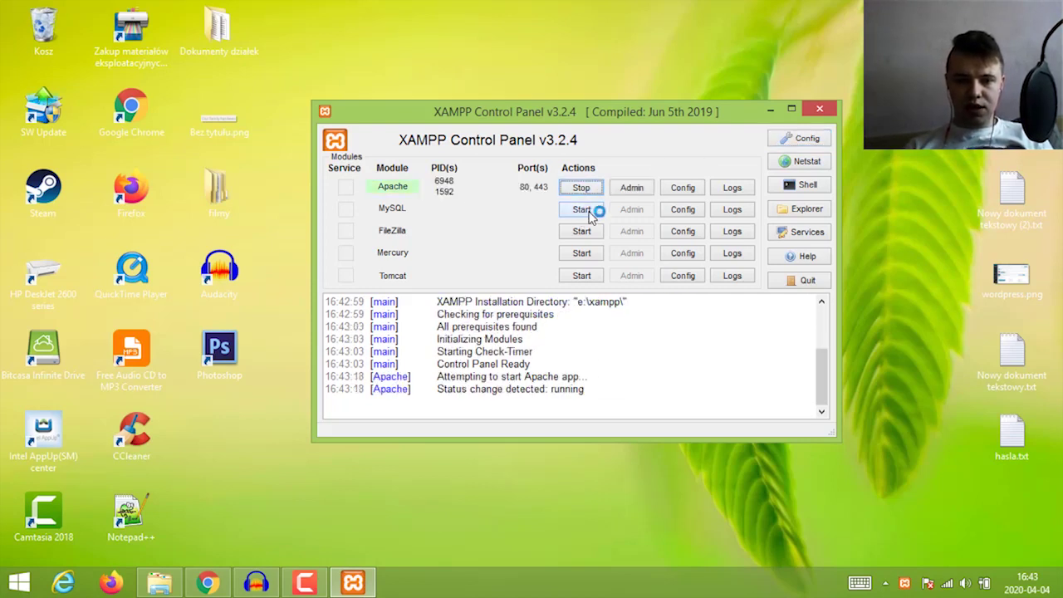
click(591, 212)
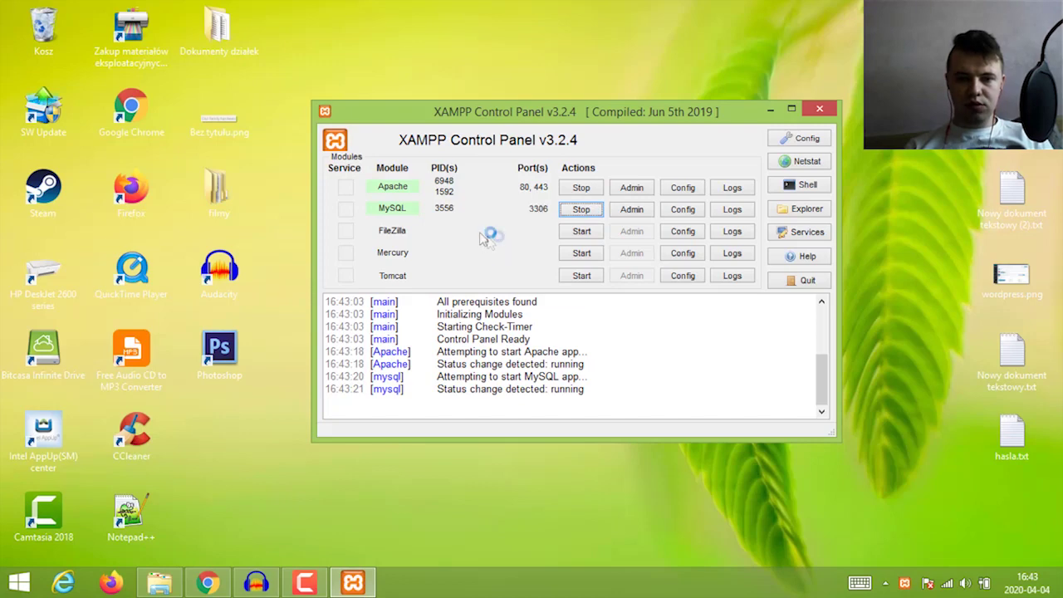
Hide and restore the Control Panel from the tray menu, then close its window
click(814, 161)
click(822, 111)
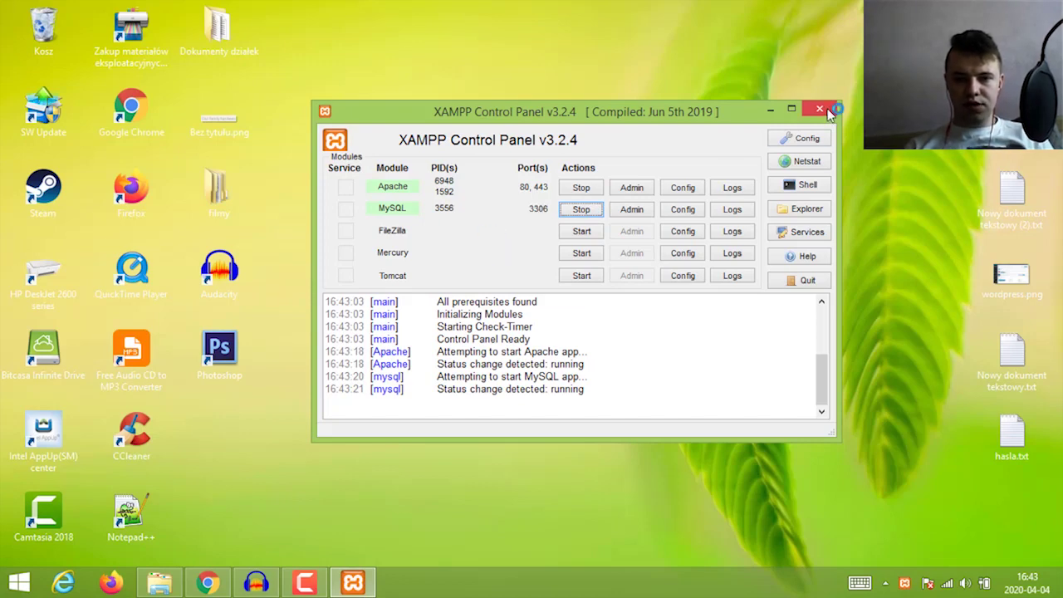
click(911, 583)
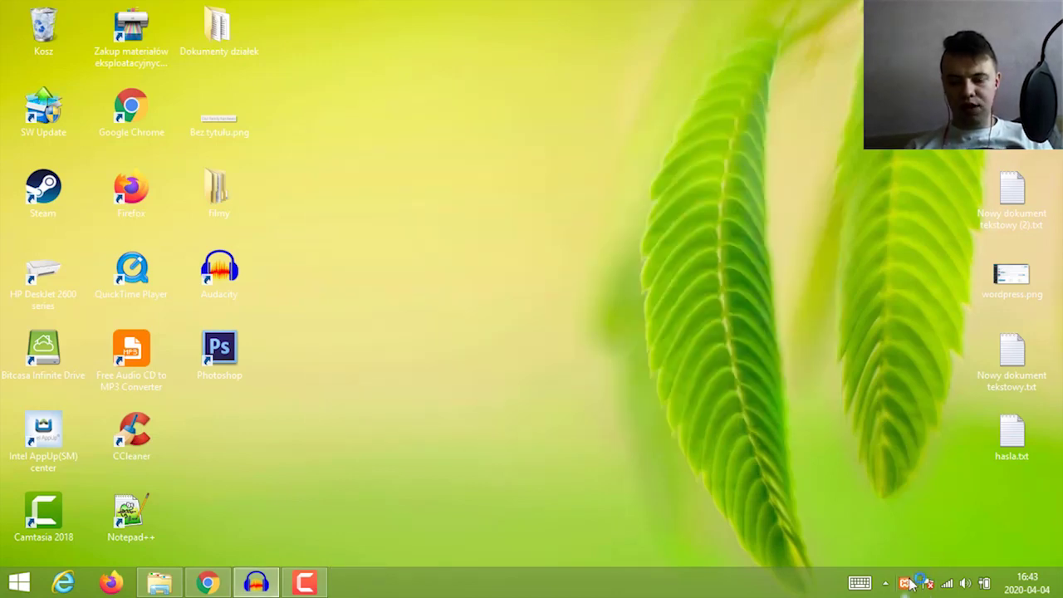
right_click(905, 584)
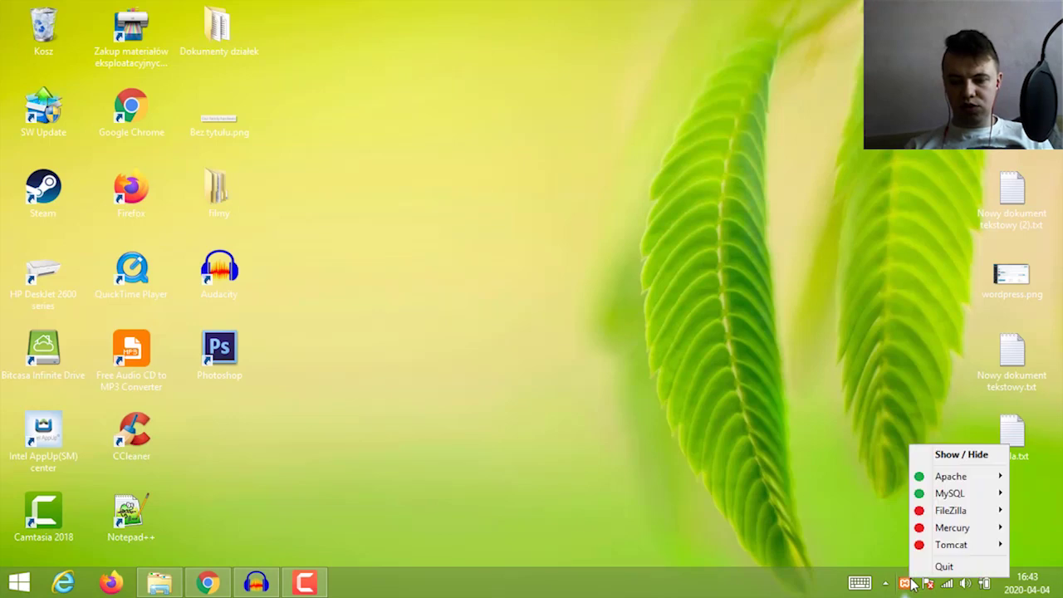
click(945, 459)
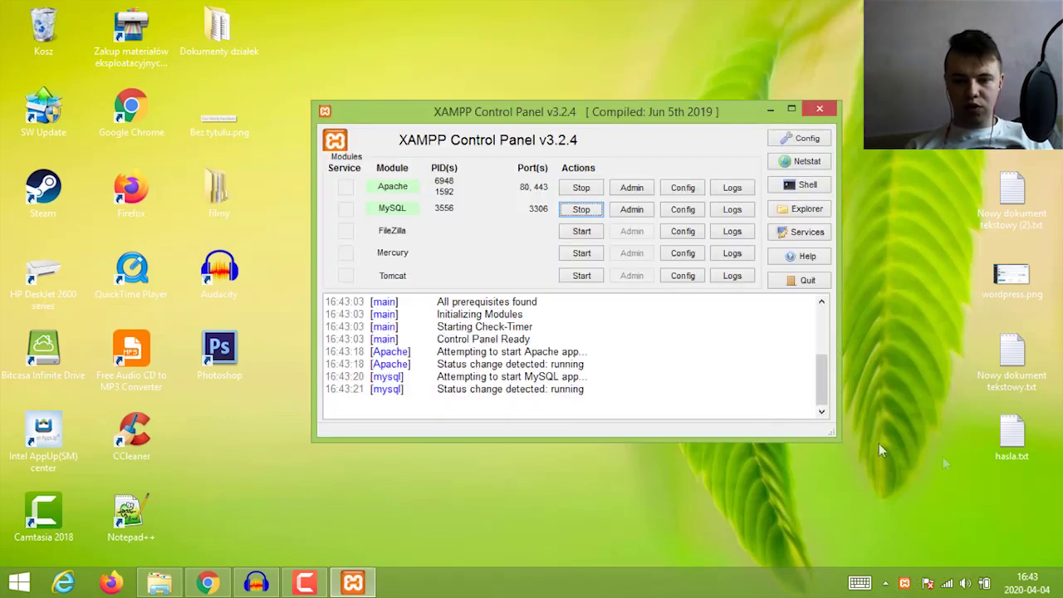
click(905, 584)
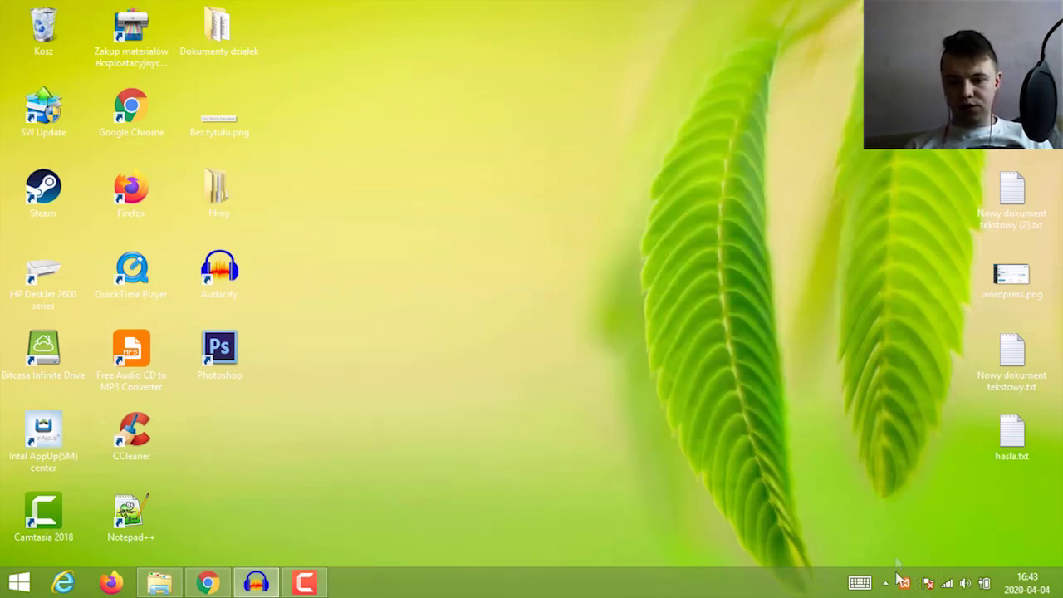
click(908, 585)
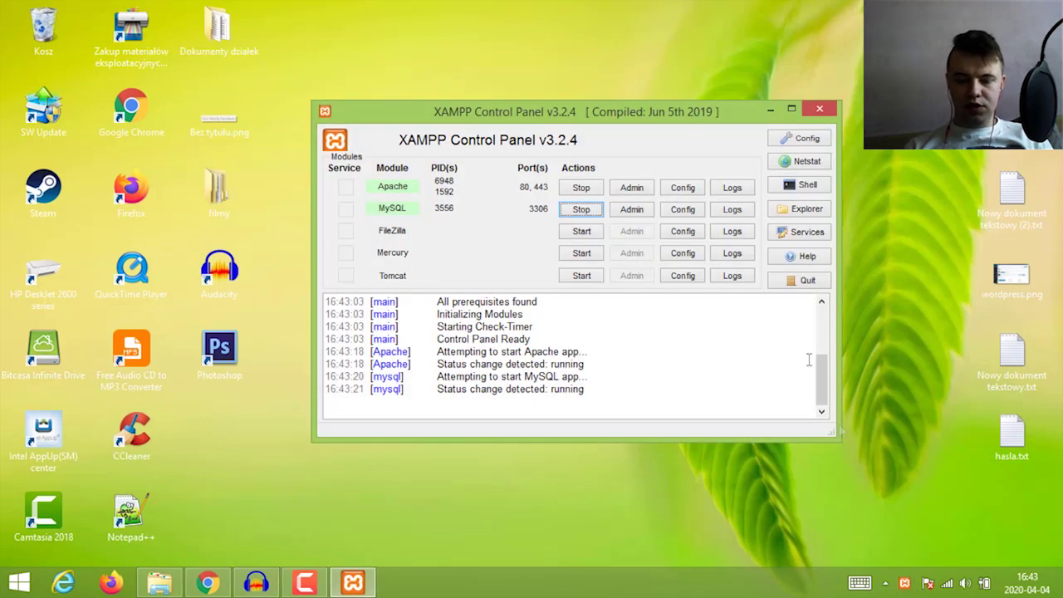
click(821, 110)
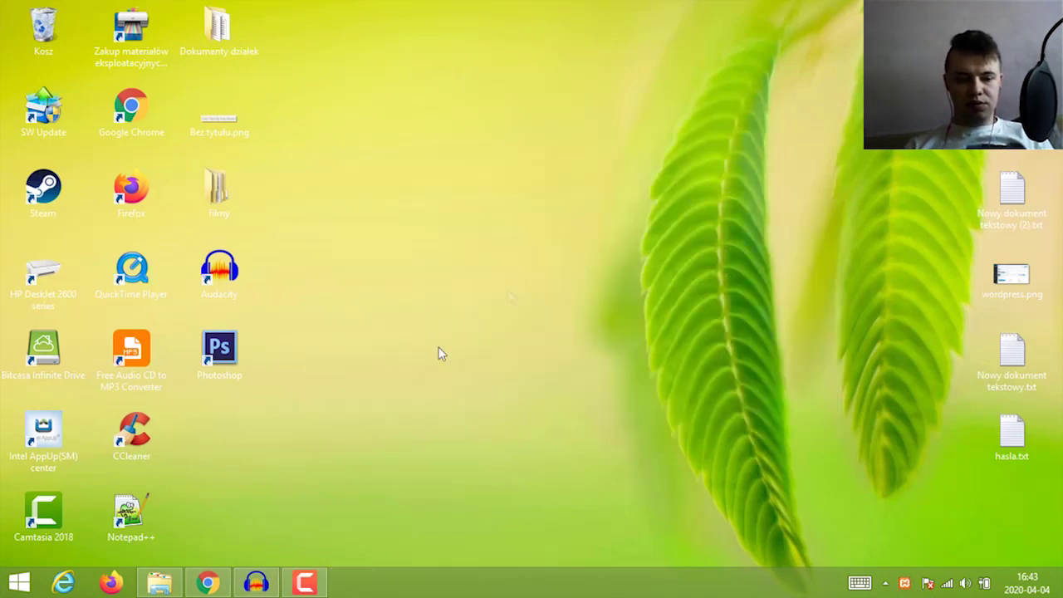
Open the xampp folder on drive Inne (E:) and select xampp-control.exe
click(159, 583)
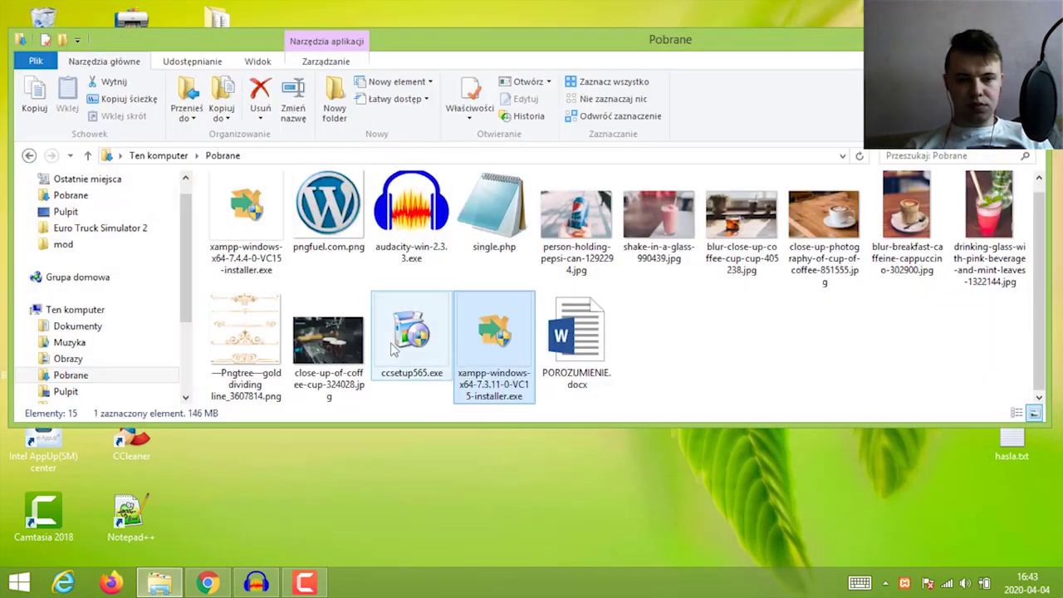
scroll(99, 345, down, 3)
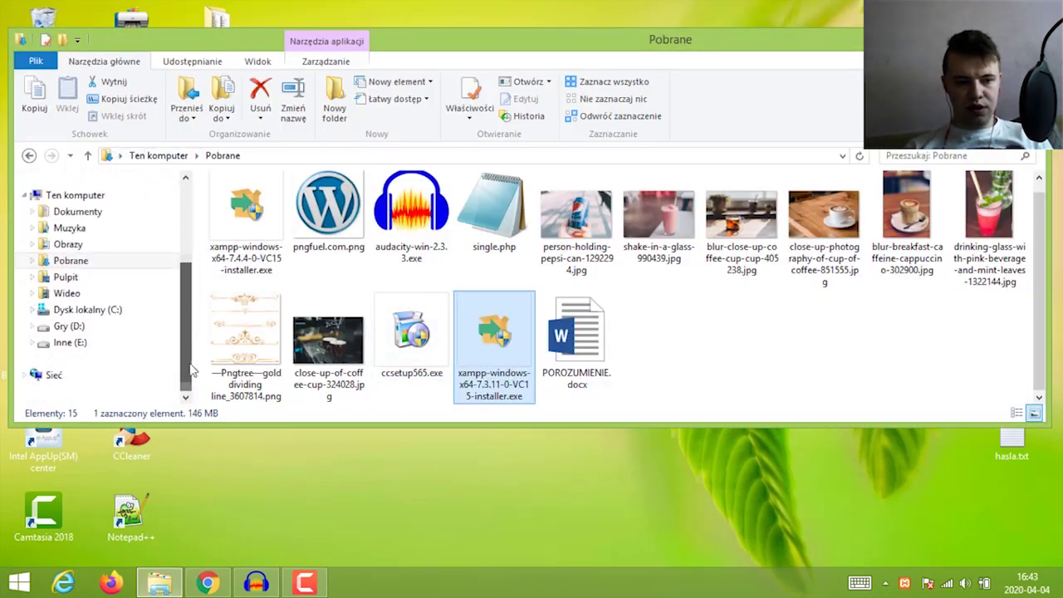
click(79, 345)
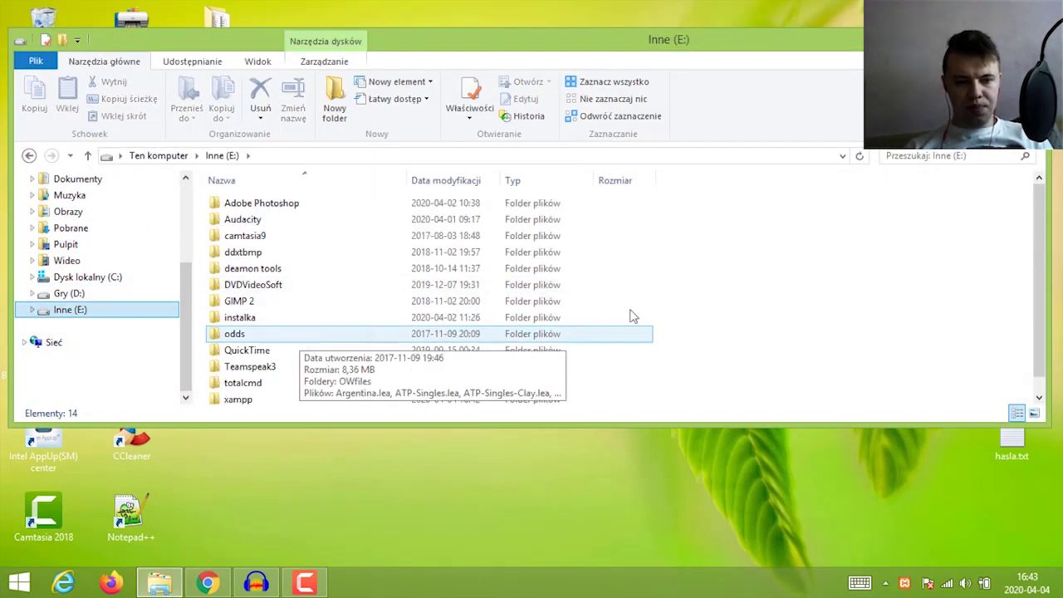
click(249, 383)
double_click(254, 400)
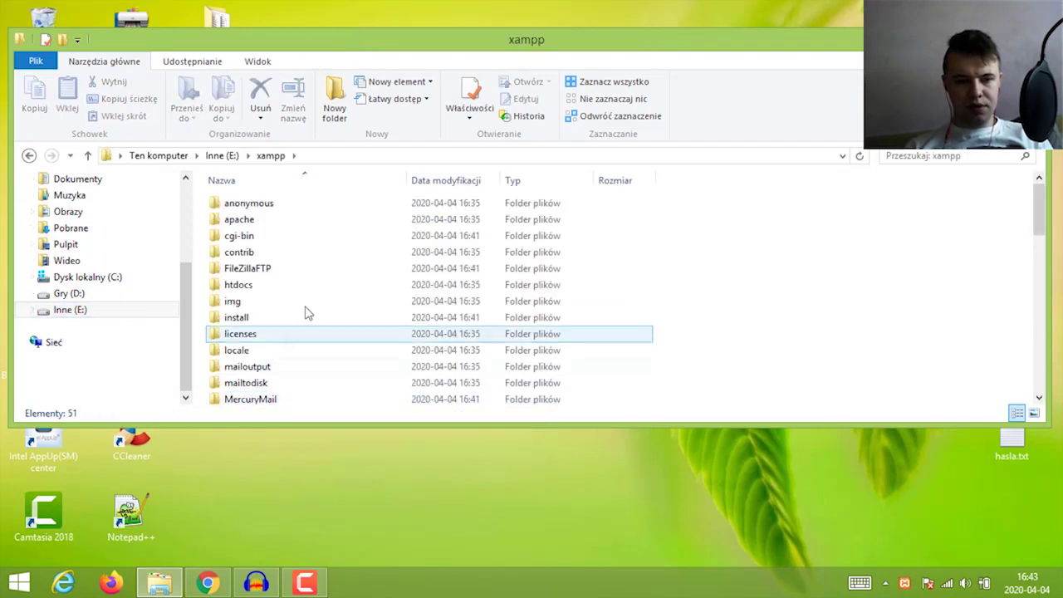
drag(1042, 220, 1040, 402)
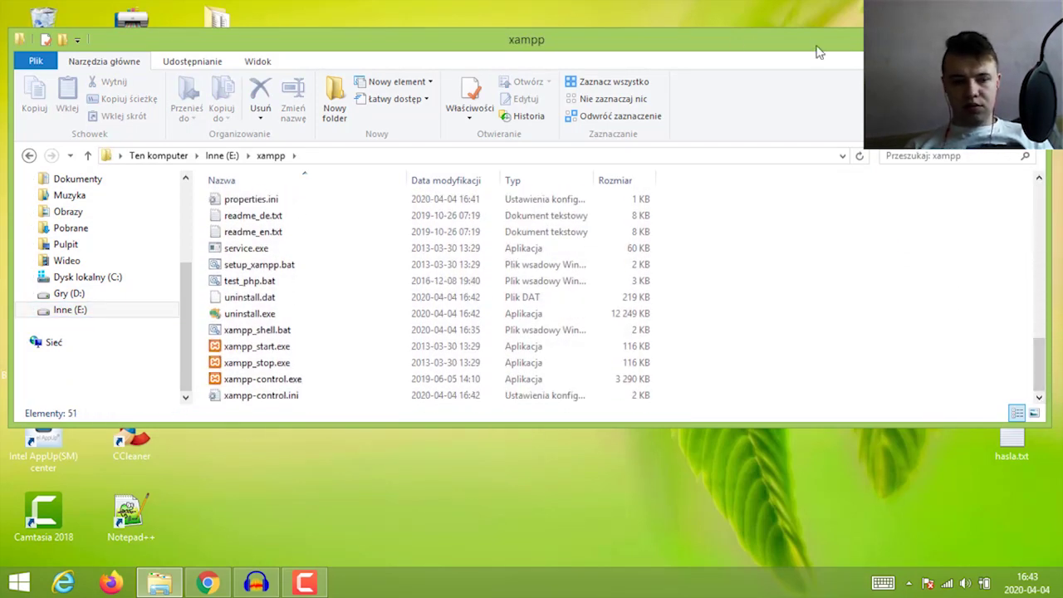
drag(656, 48, 700, 75)
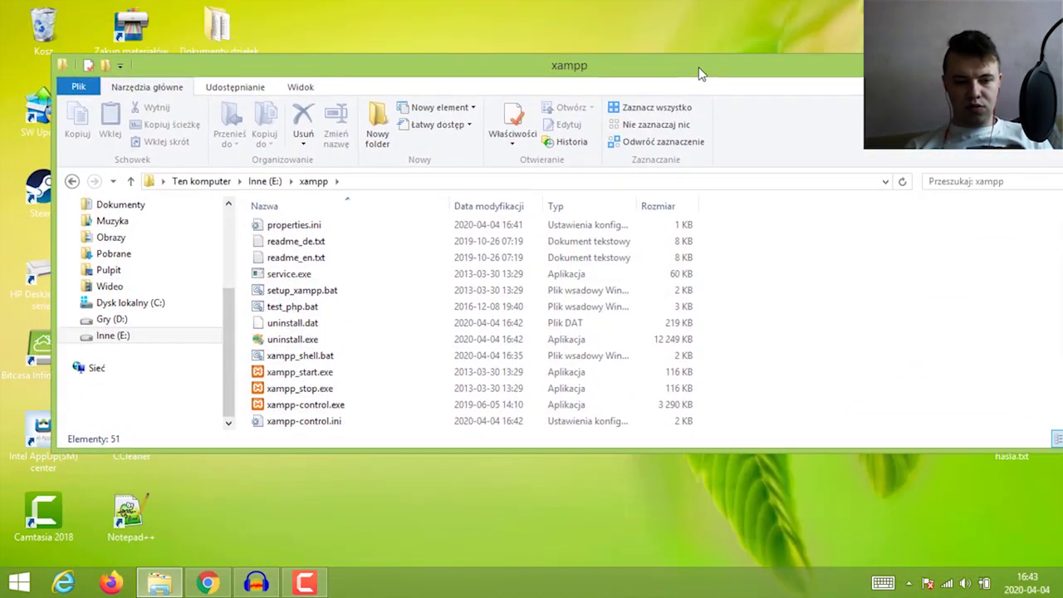
click(336, 405)
Close the resized file window and return to Chrome's XAMPP download page
drag(849, 73, 795, 79)
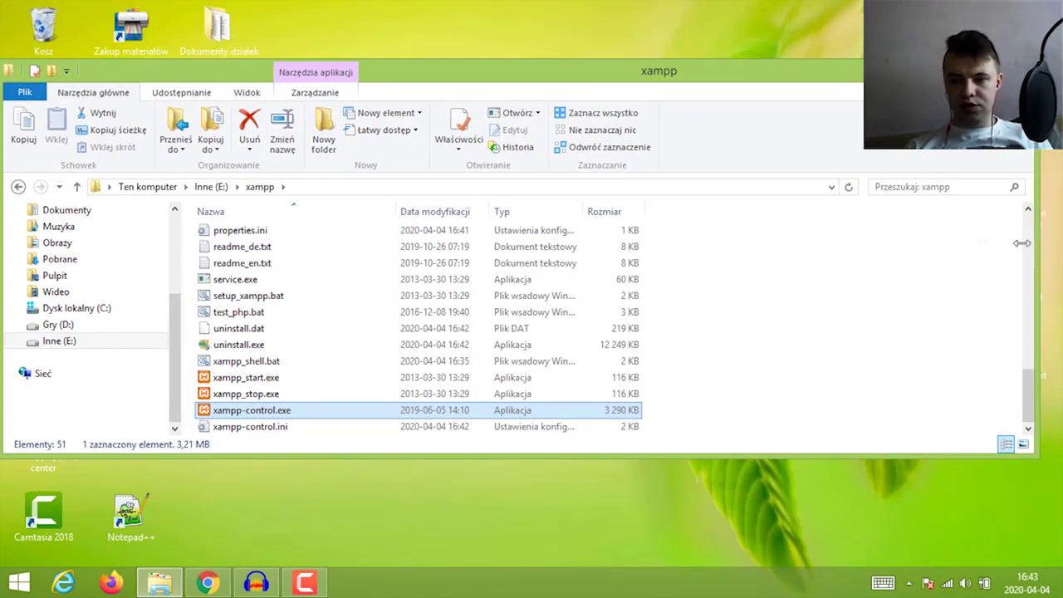
drag(1034, 249, 777, 250)
drag(530, 63, 641, 63)
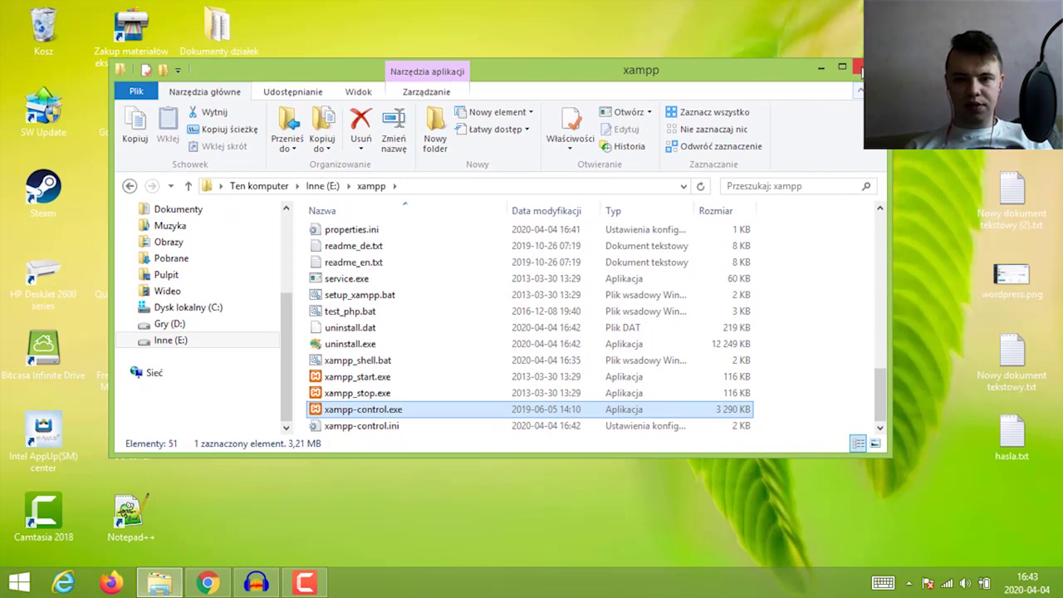
click(858, 67)
click(207, 582)
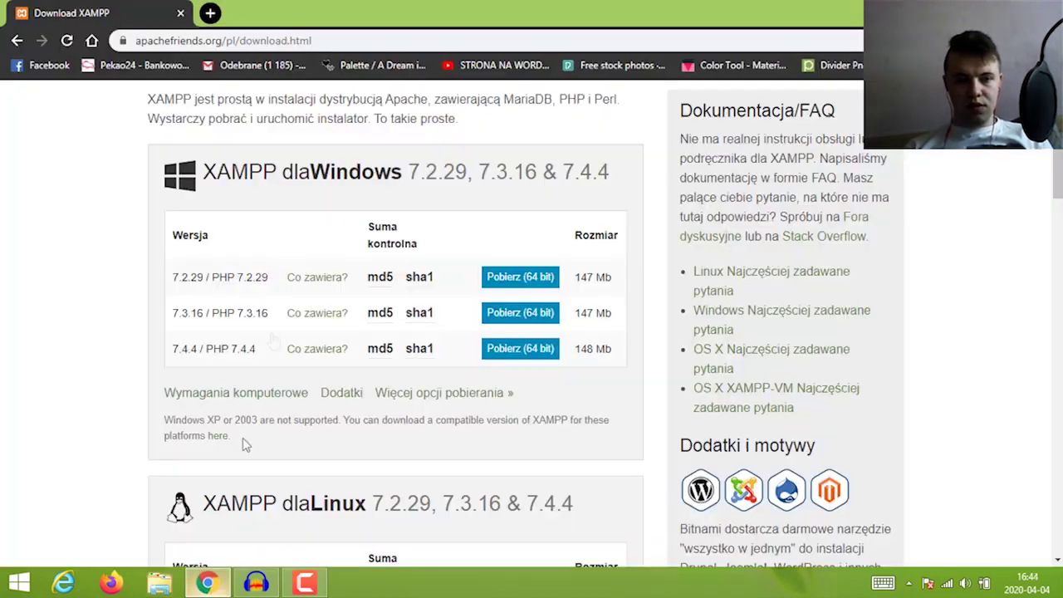
Search 'pobierz wordpress' in a new tab and download WordPress 5.4 from pl.wordpress.org
click(210, 14)
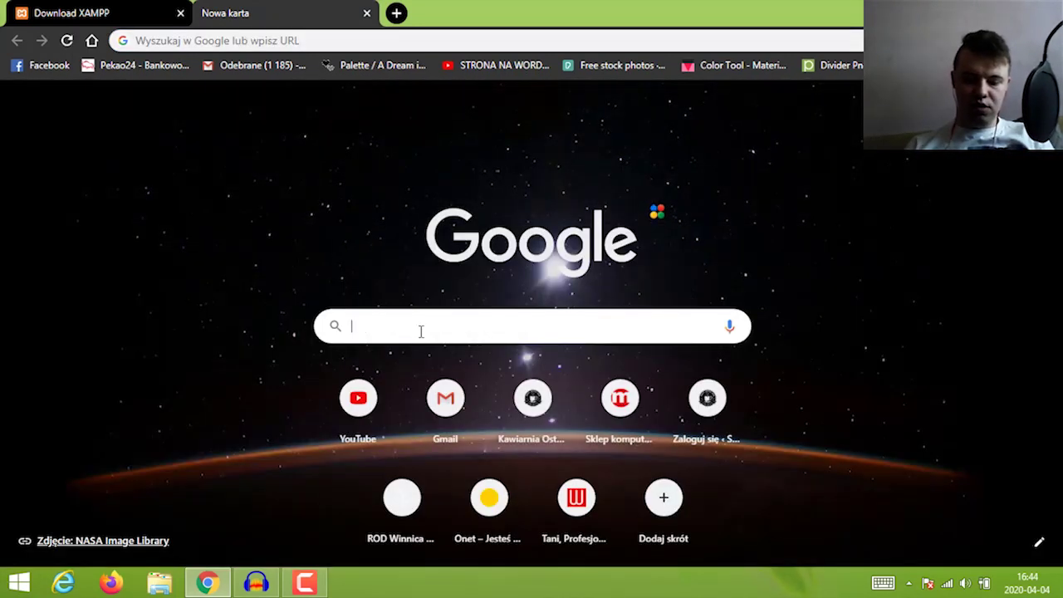
text(pobierz worpre)
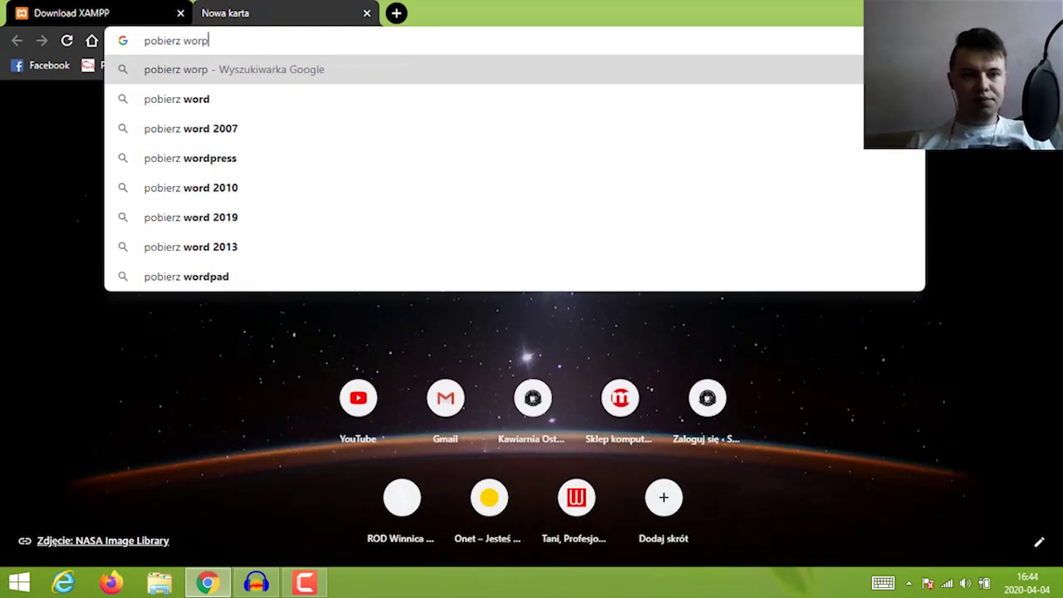
key(BackSpace)
key(BackSpace)
key(Down)
key(Down)
key(Down)
key(Return)
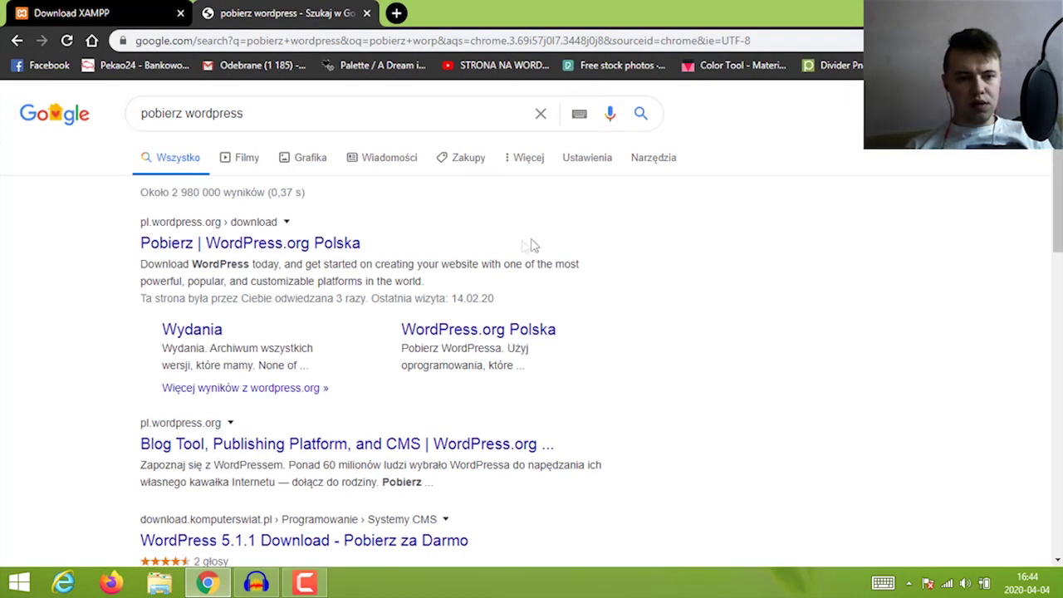
click(251, 249)
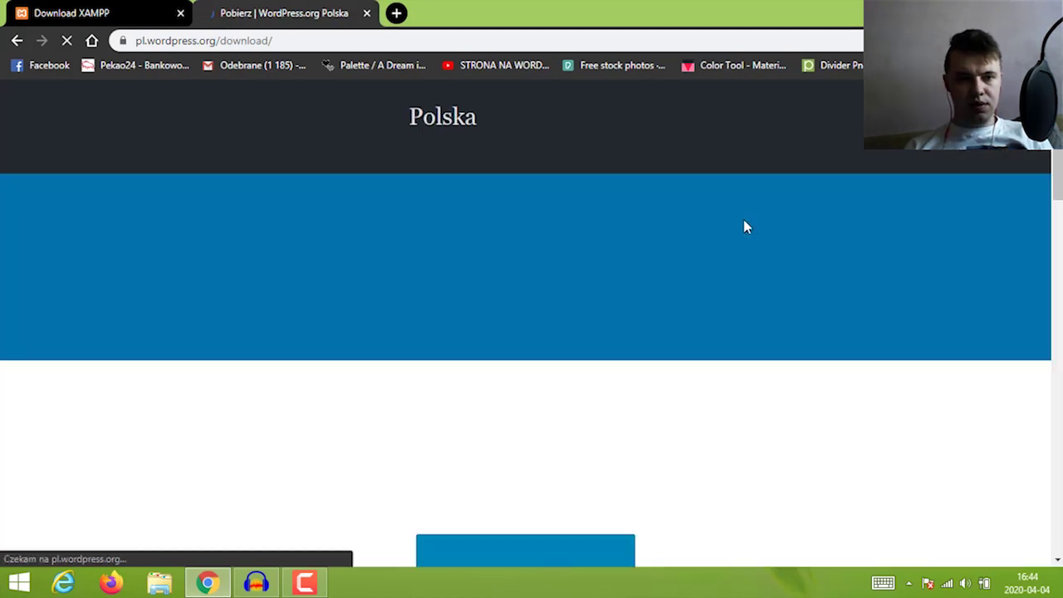
scroll(745, 220, down, 3)
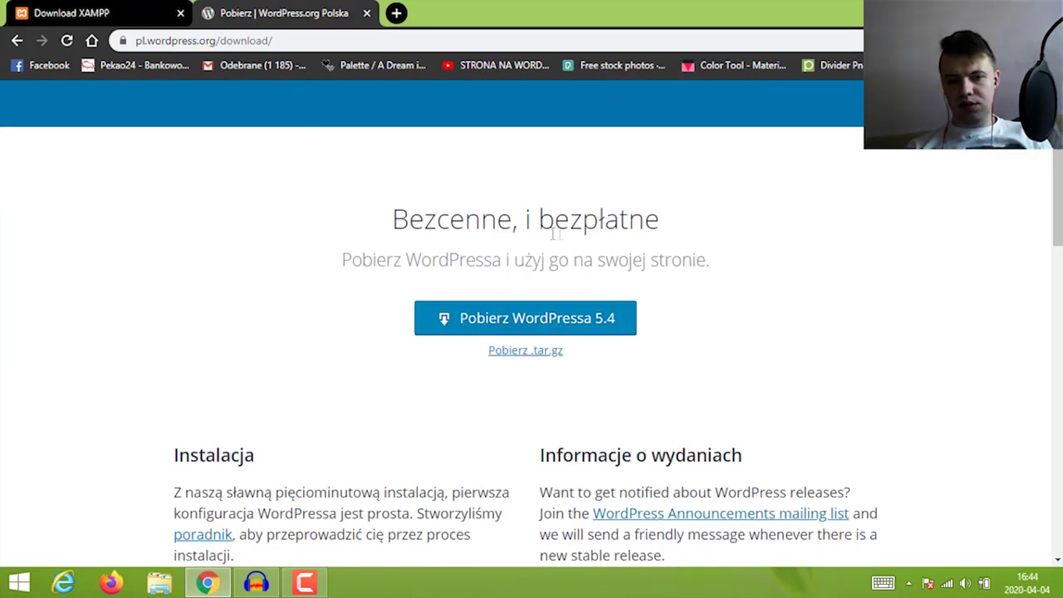
click(589, 315)
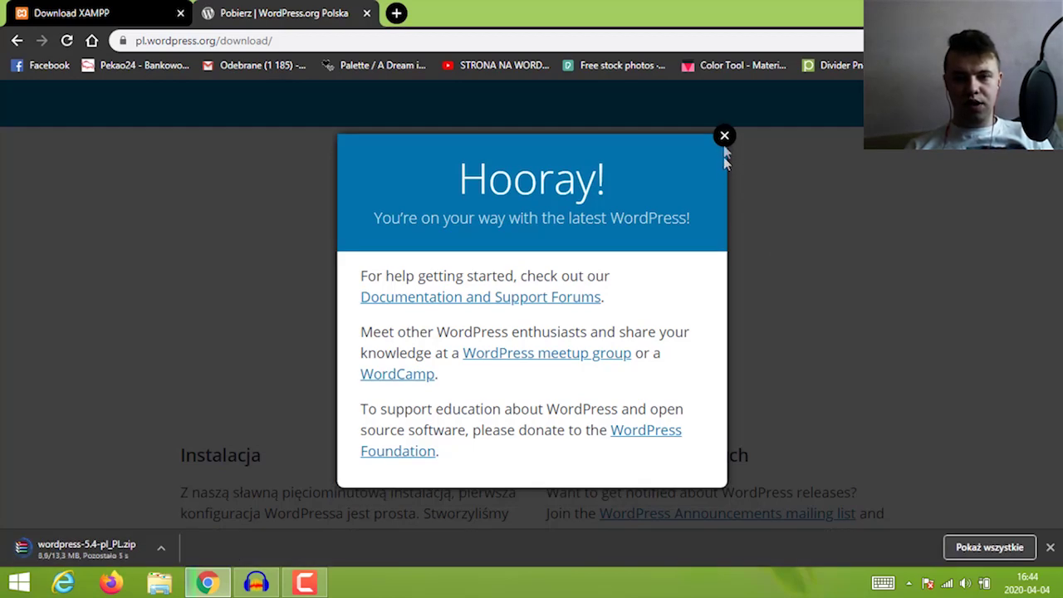
click(724, 138)
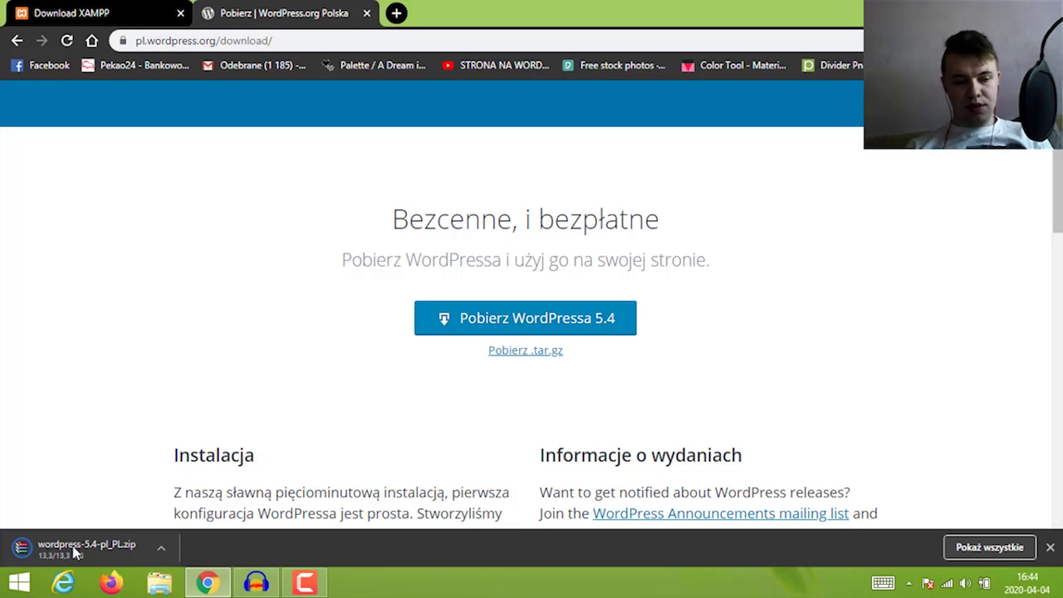
key(super+d)
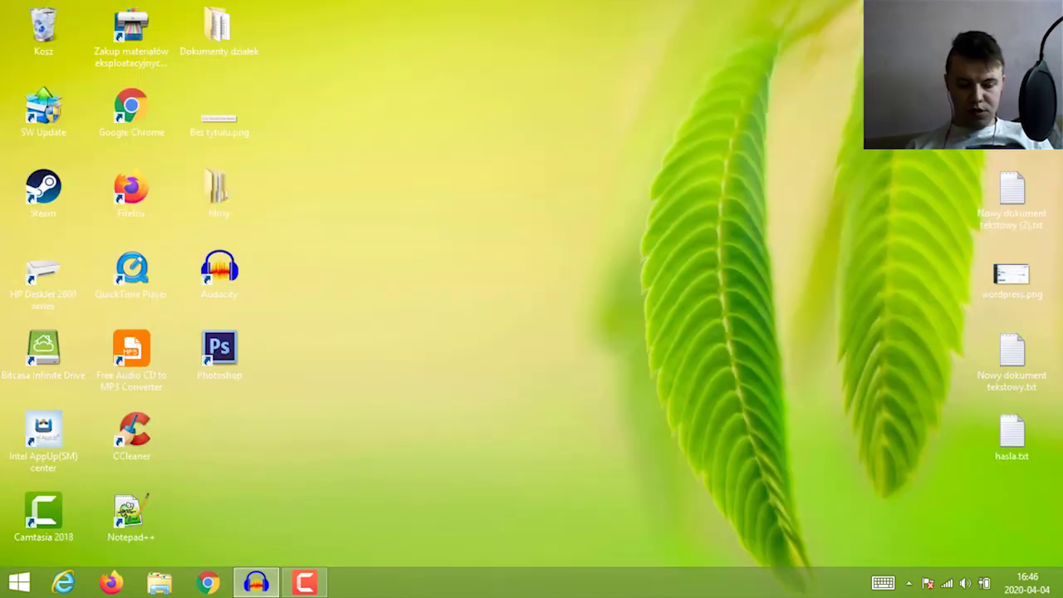
Locate wordpress-5.4-pl_PL.zip in the Pobrane folder via Ten komputer, then return to Chrome
key(super)
text(komp)
key(Down)
key(Down)
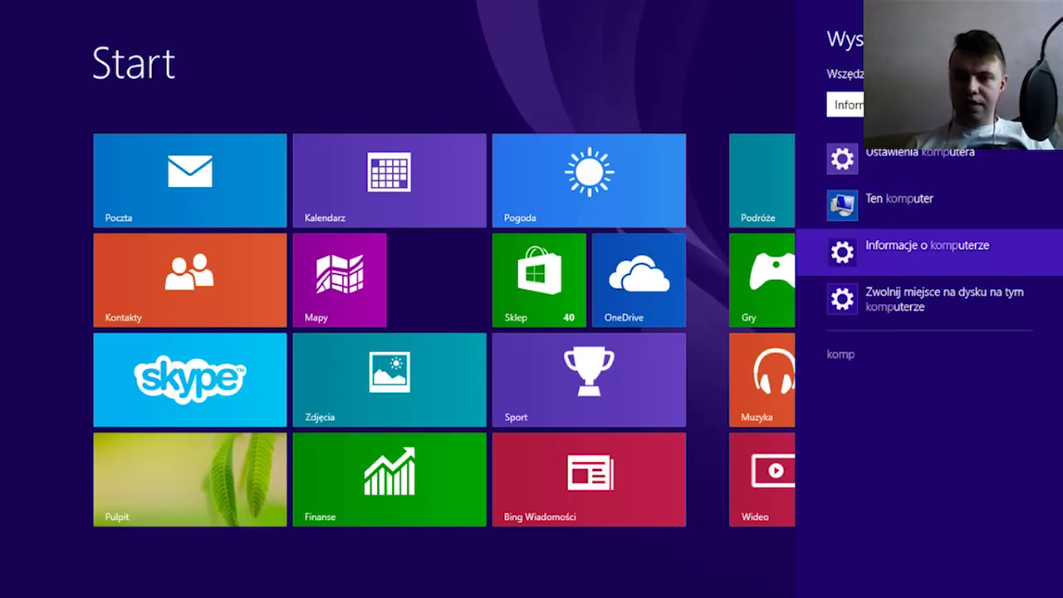
key(Up)
key(Return)
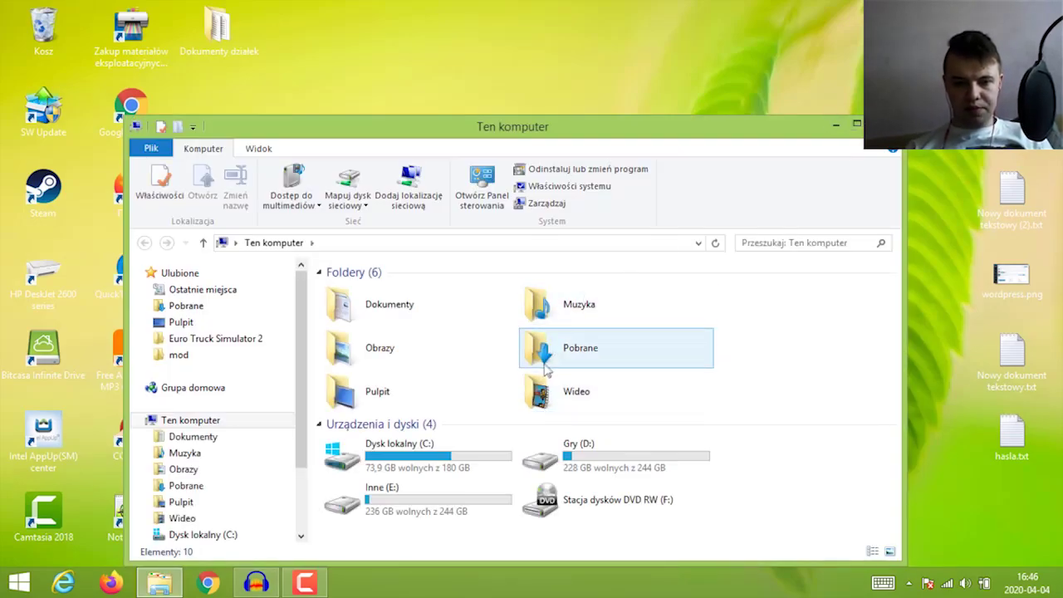
double_click(573, 344)
click(361, 308)
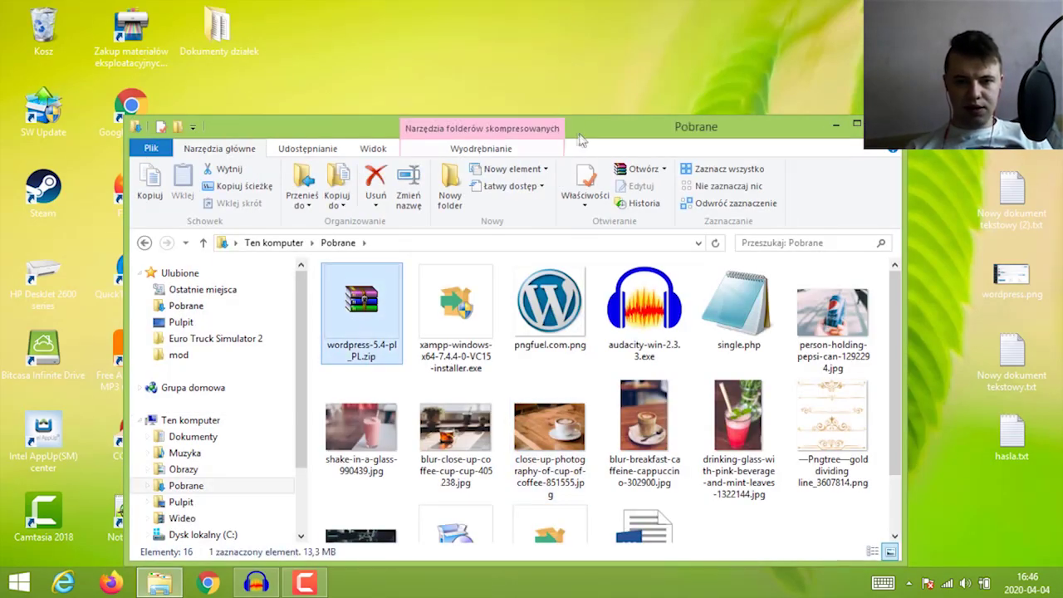
drag(592, 136, 603, 71)
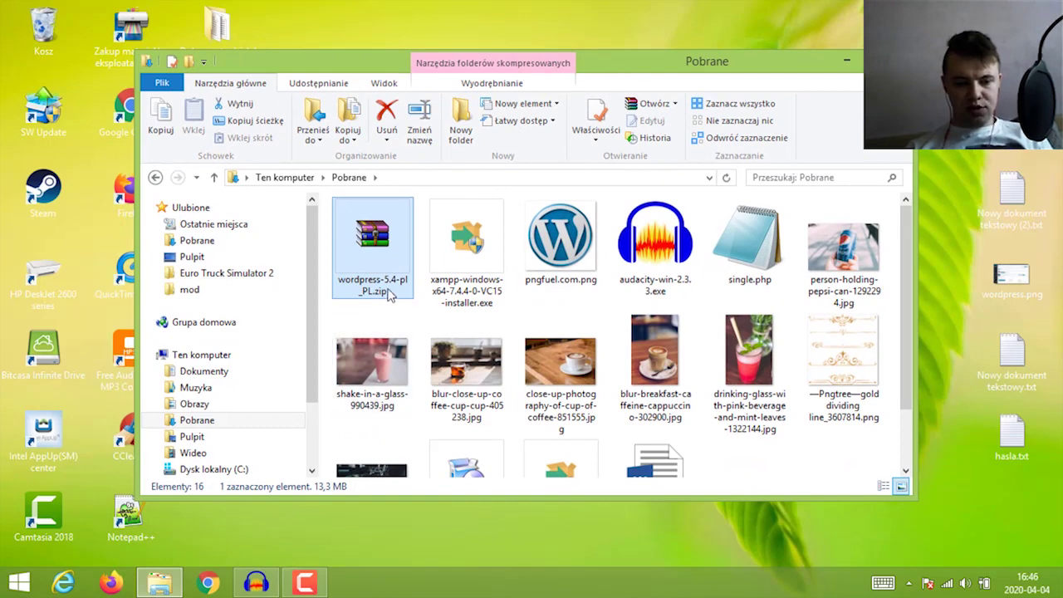
click(208, 583)
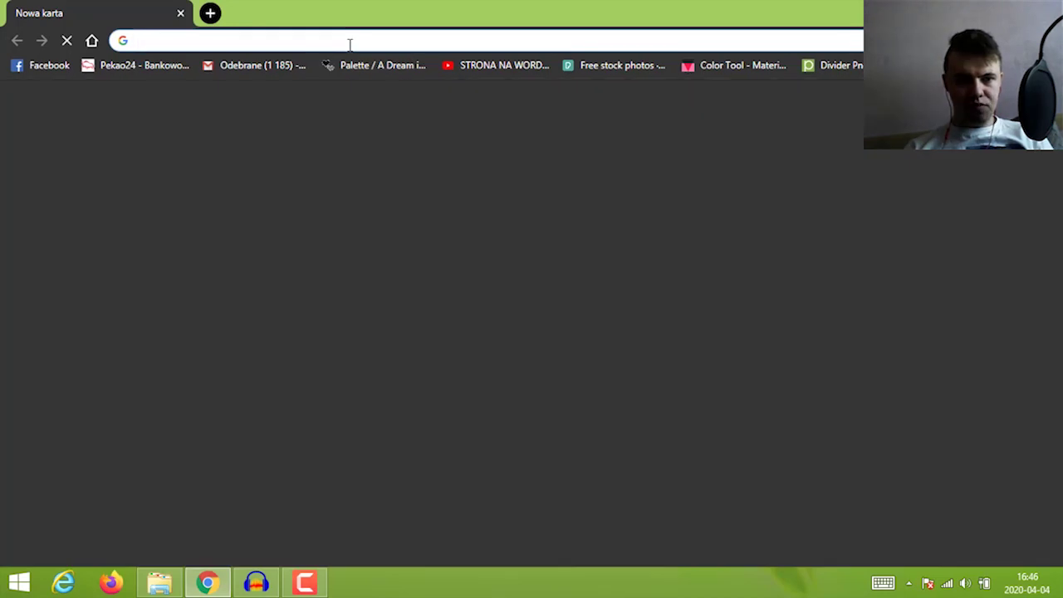
Load the XAMPP dashboard at localhost and go to its phpMyAdmin page
text(local)
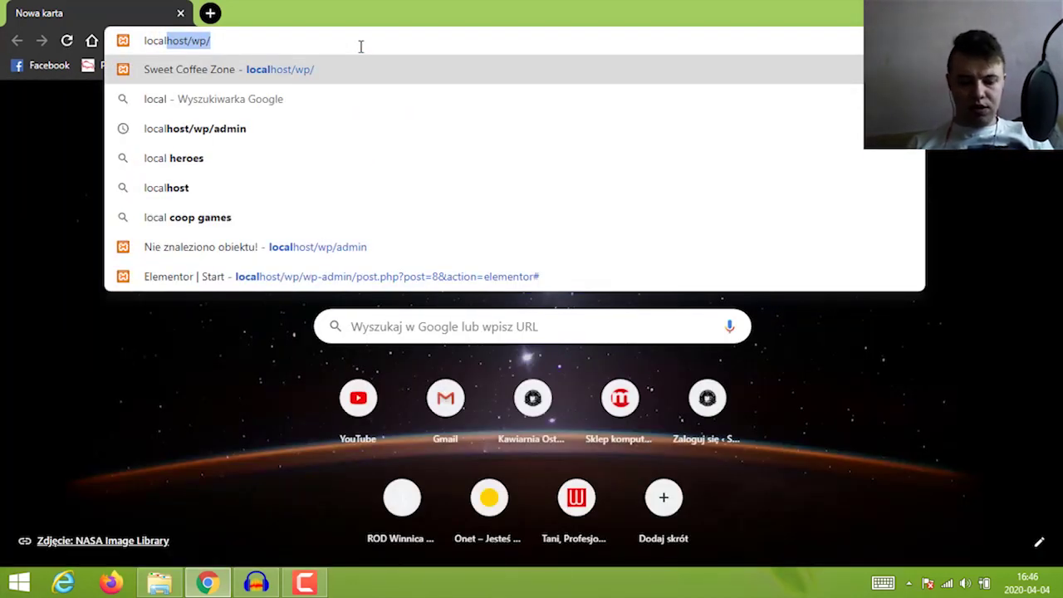
text(host)
key(Delete)
key(Return)
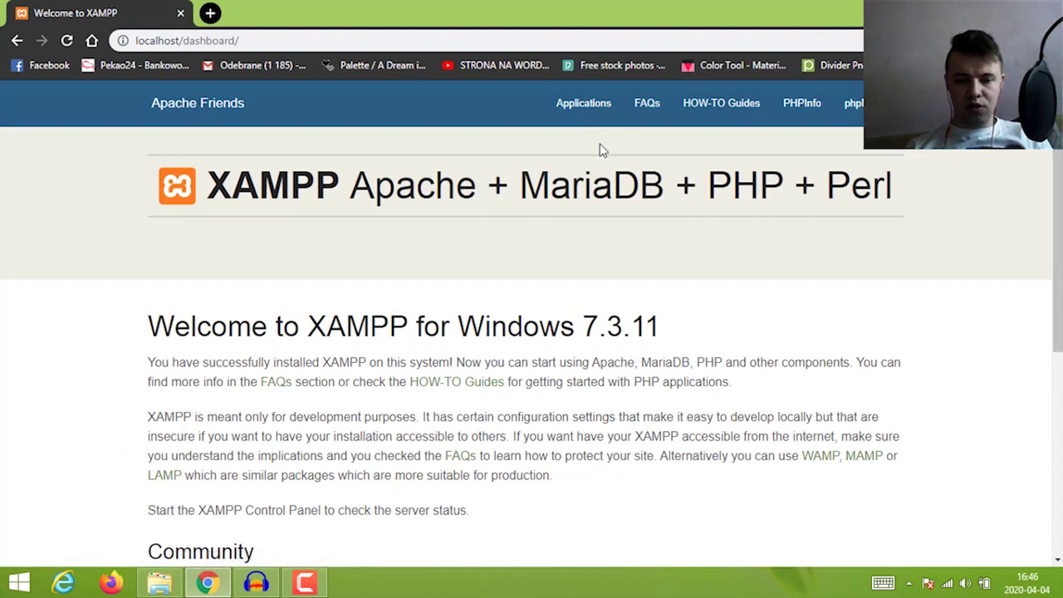
click(796, 106)
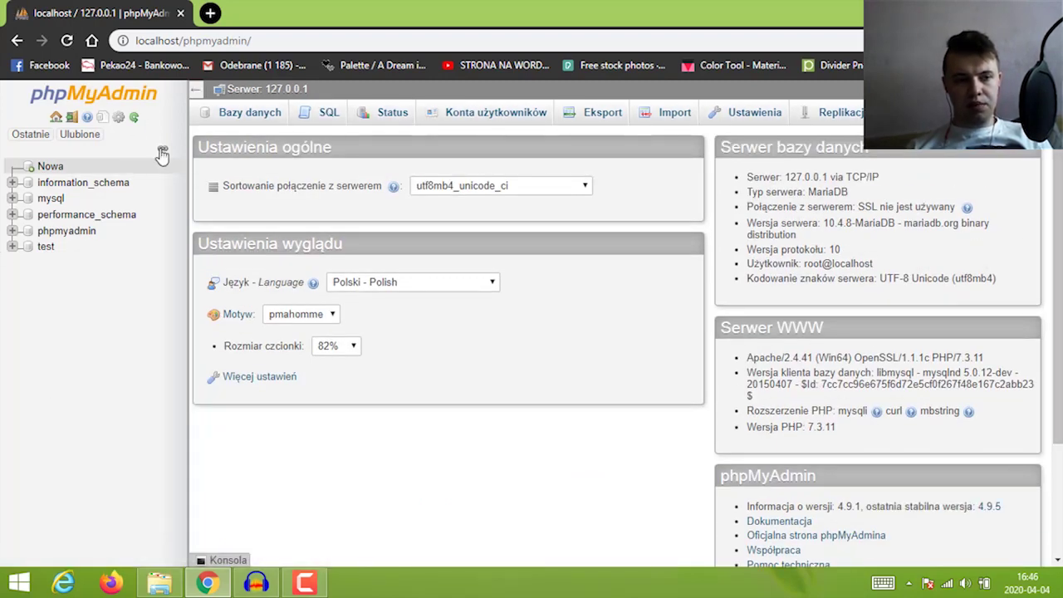
Under Nowa, name a database 'wordpress', pick utf8_polish_ci collation, and create it
click(37, 135)
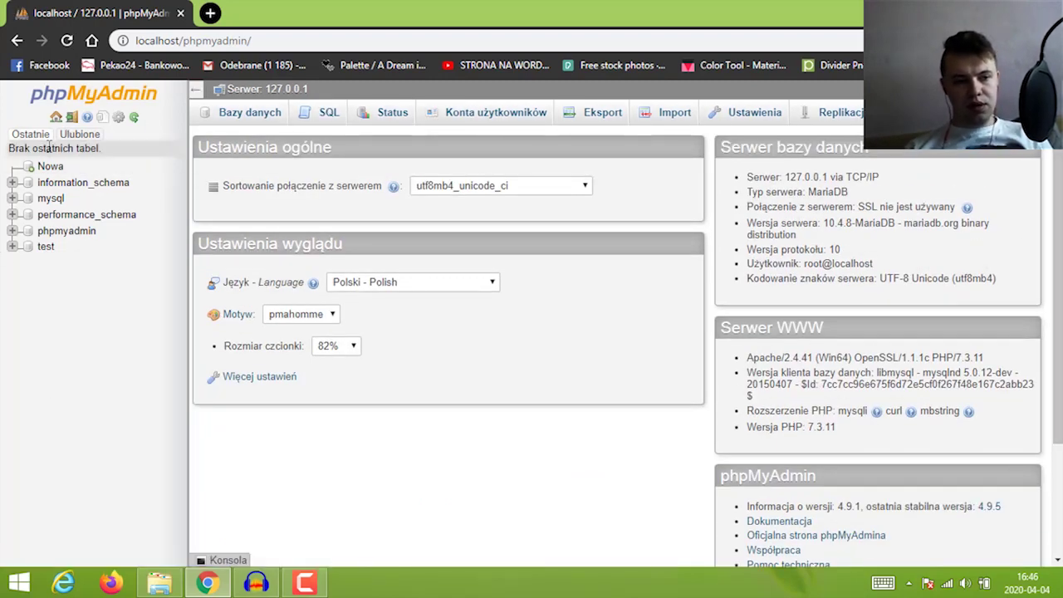
click(50, 166)
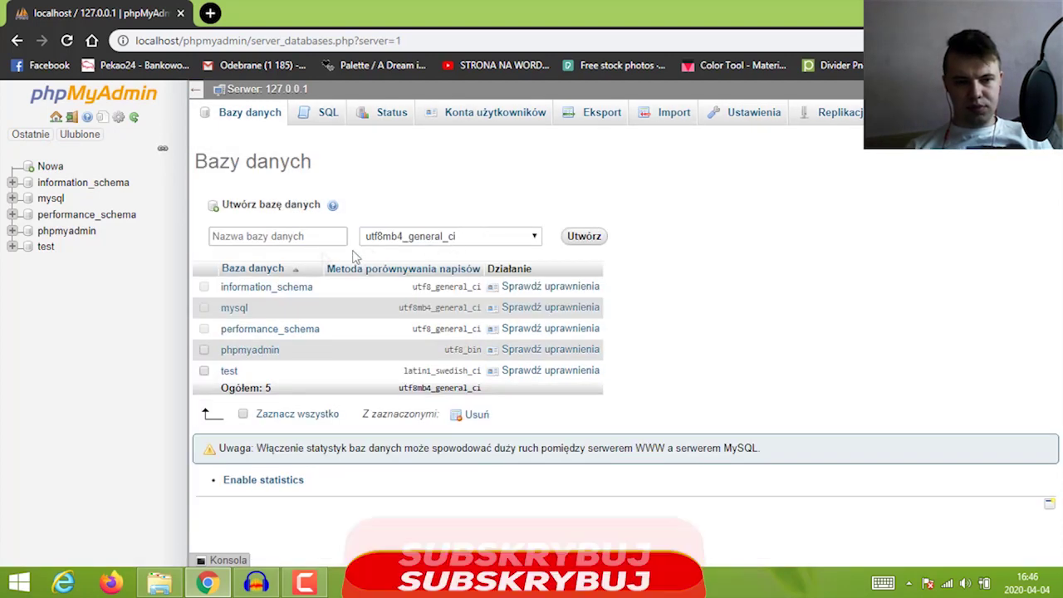
click(282, 238)
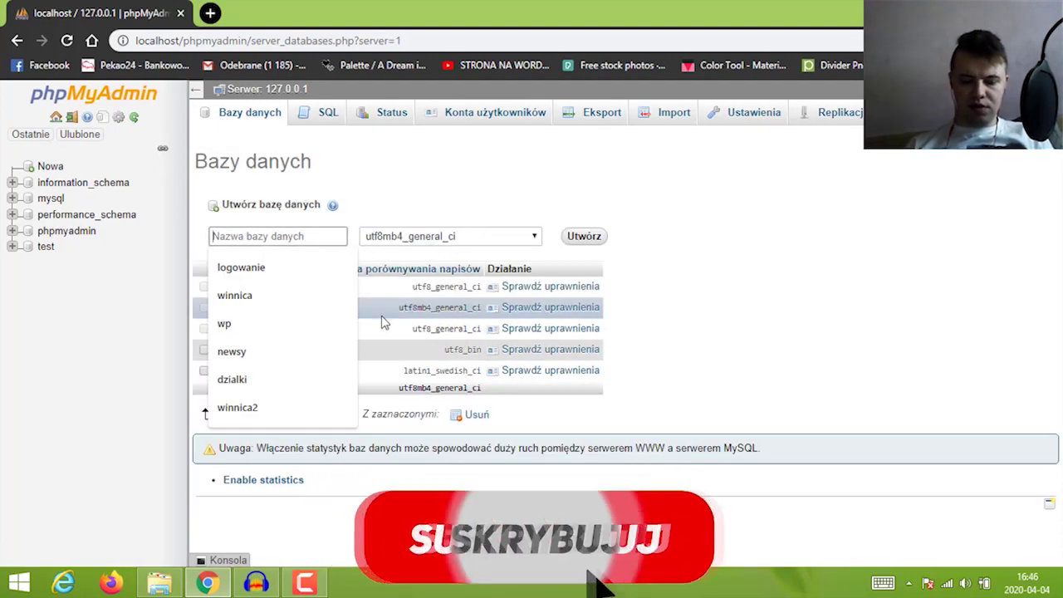
text(wordpress)
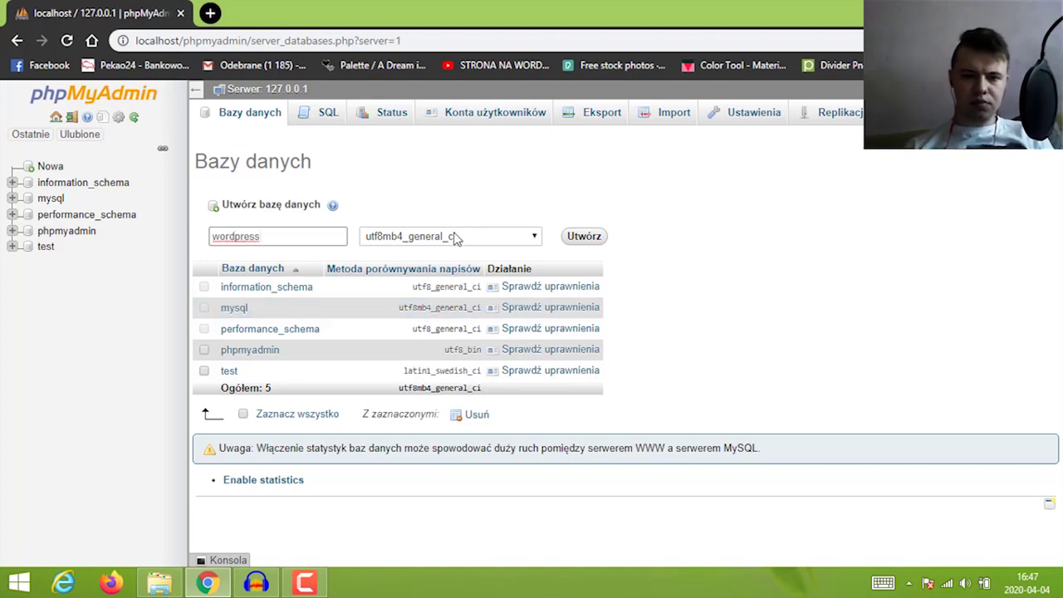
click(488, 238)
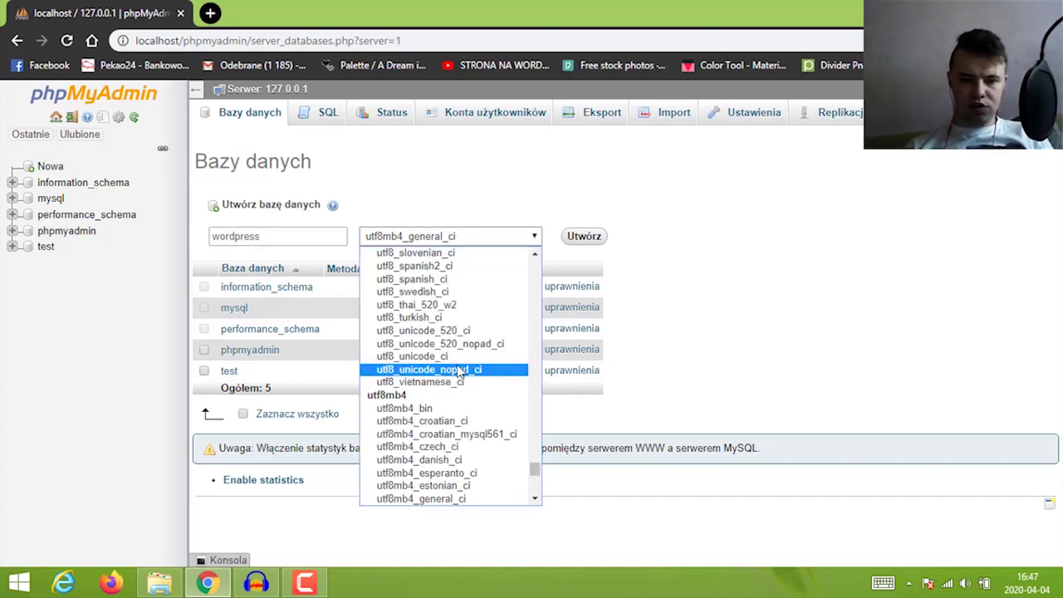
scroll(458, 371, down, 3)
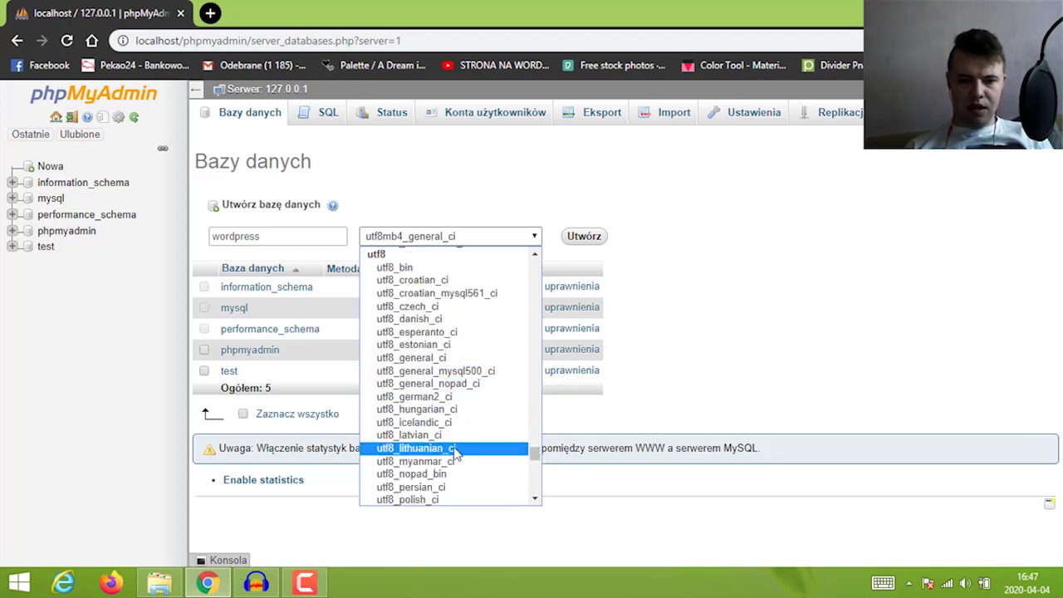
scroll(456, 449, down, 4)
scroll(456, 452, up, 20)
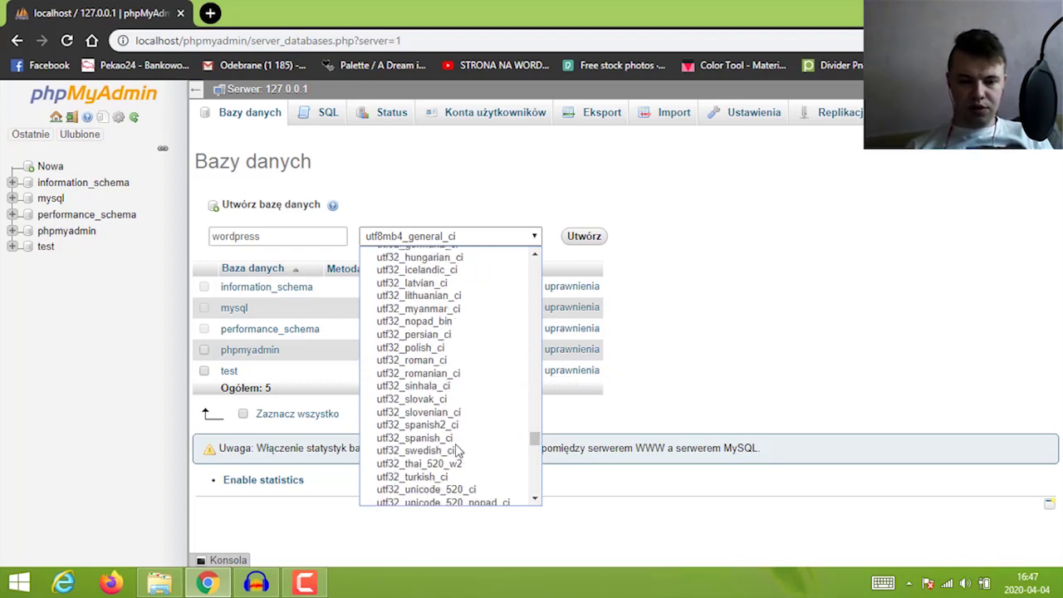
scroll(456, 449, down, 15)
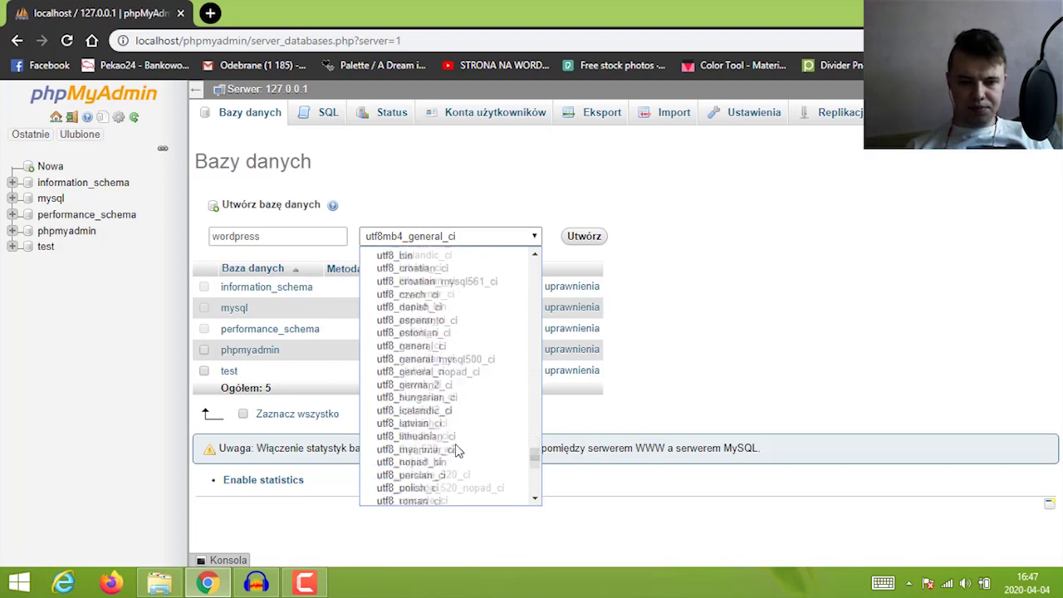
scroll(420, 318, up, 3)
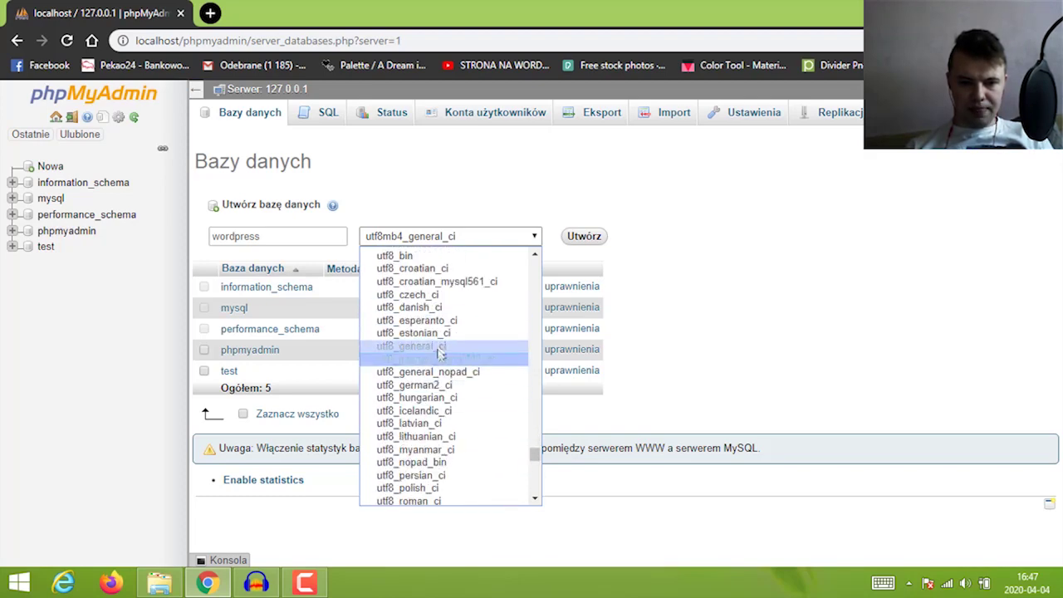
click(419, 487)
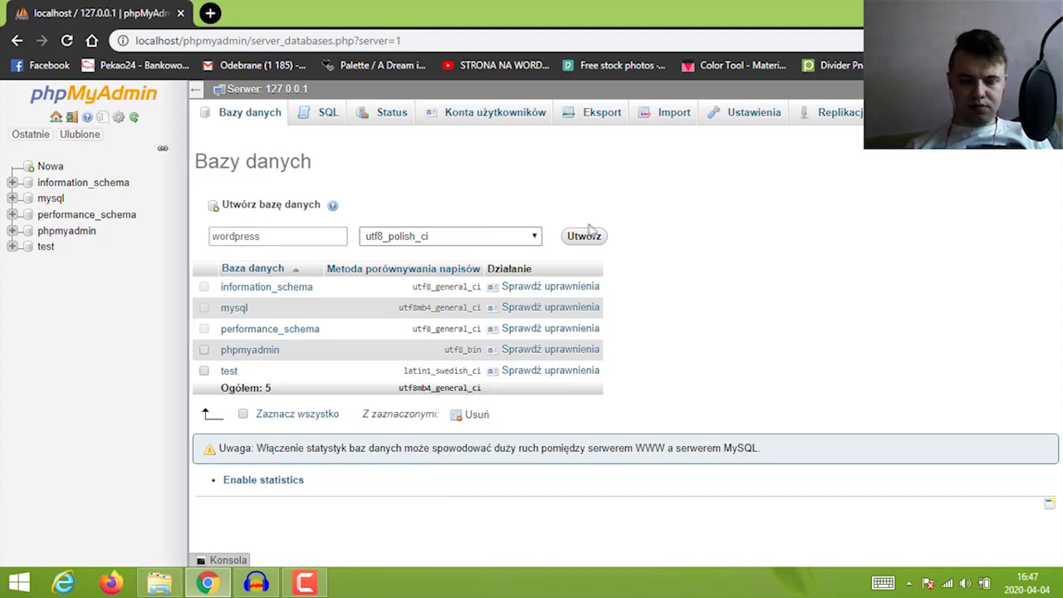
click(586, 237)
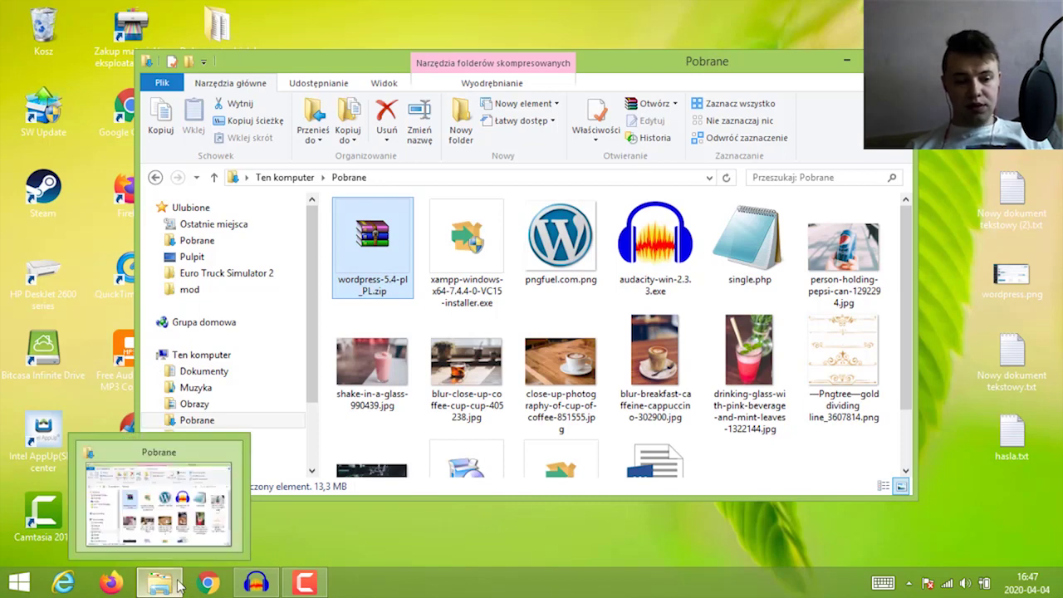
Open Ten komputer from Start search and browse to E:\xampp\htdocs
key(super)
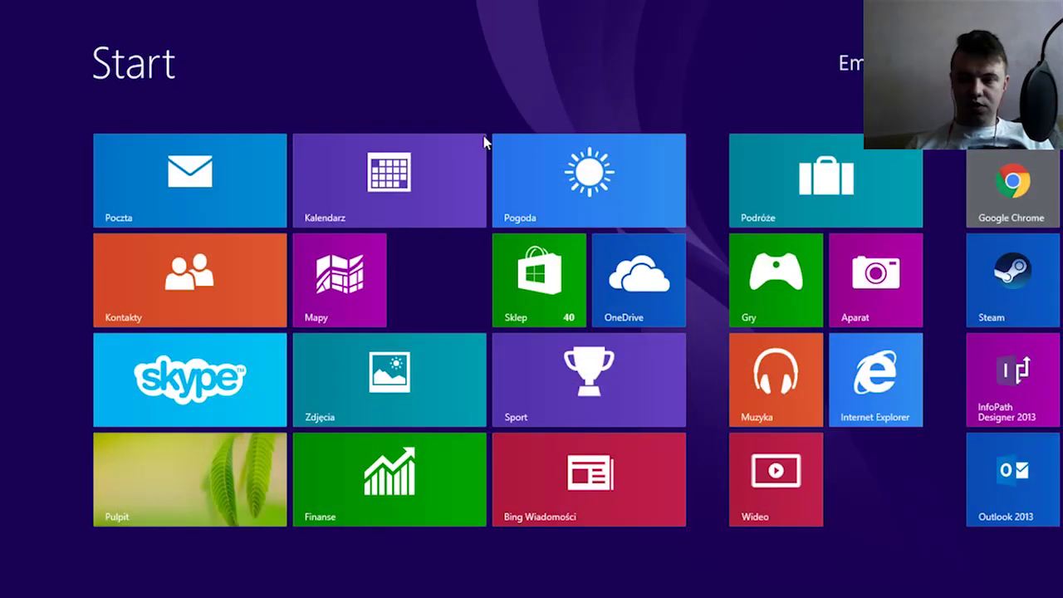
text(komp)
key(Down)
key(Down)
key(Down)
key(Up)
key(Return)
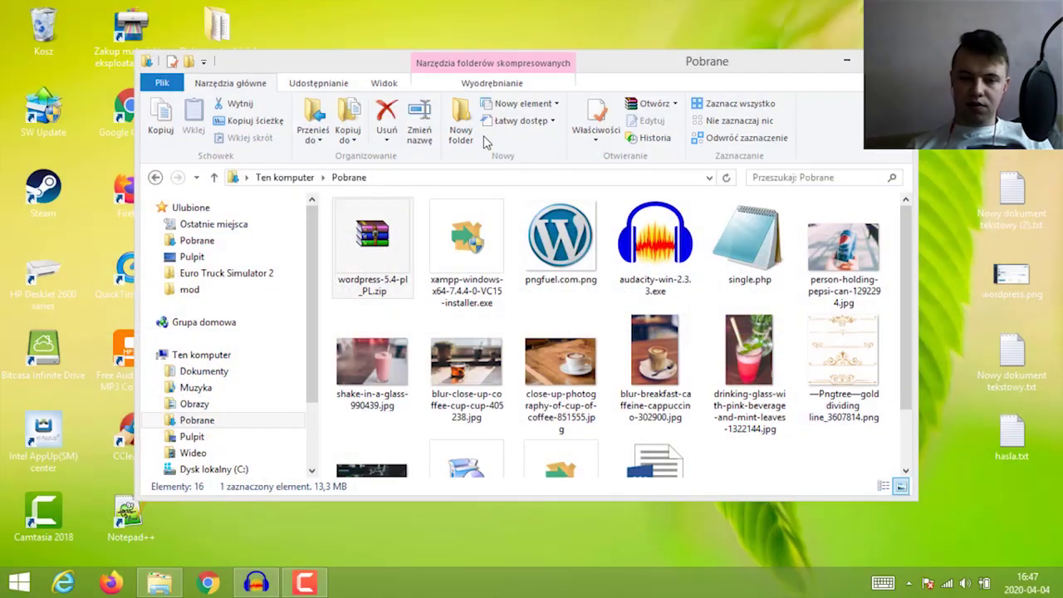
click(409, 457)
double_click(409, 456)
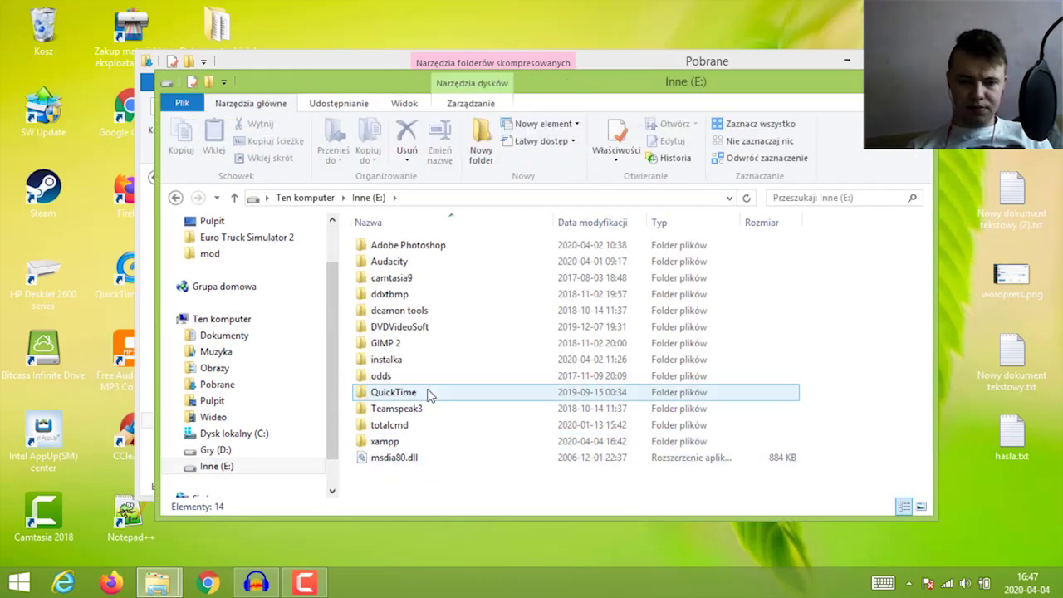
double_click(399, 441)
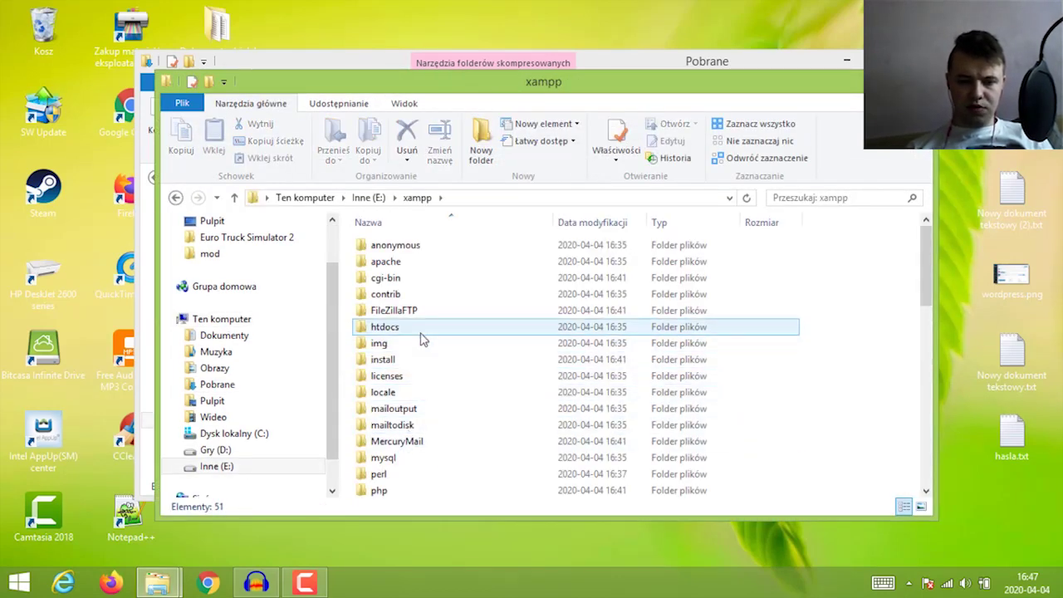
double_click(407, 331)
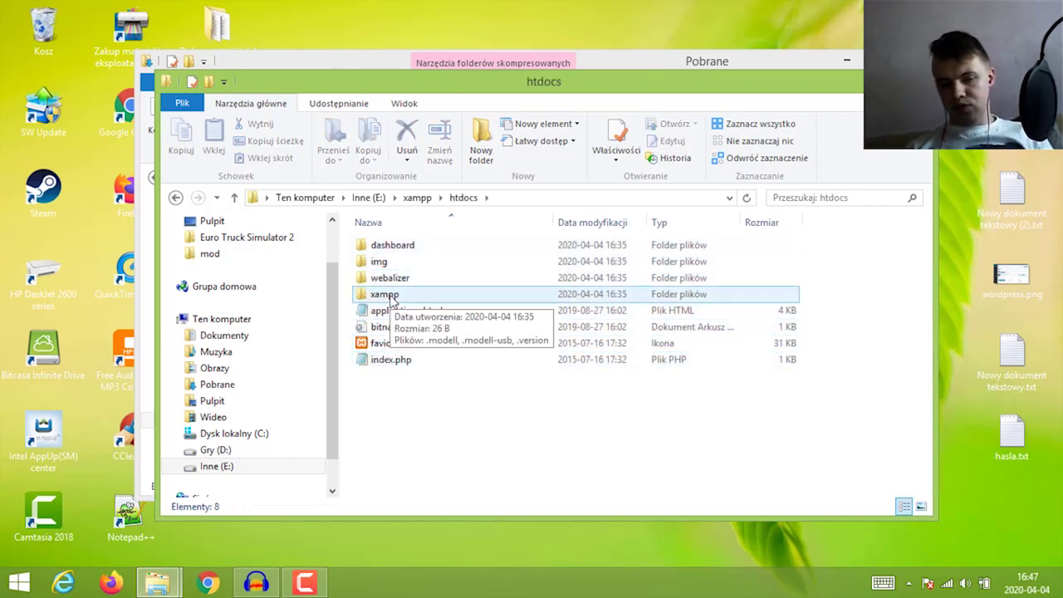
Create a new folder named odcinek in htdocs, then bring the Pobrane window forward
right_click(373, 402)
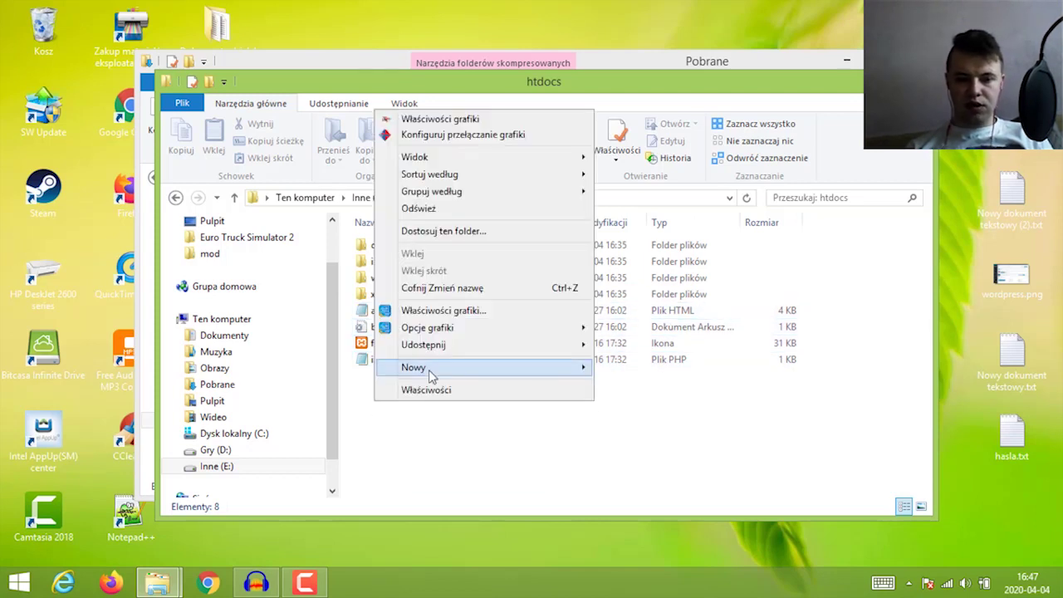
mouse_move(432, 368)
click(629, 368)
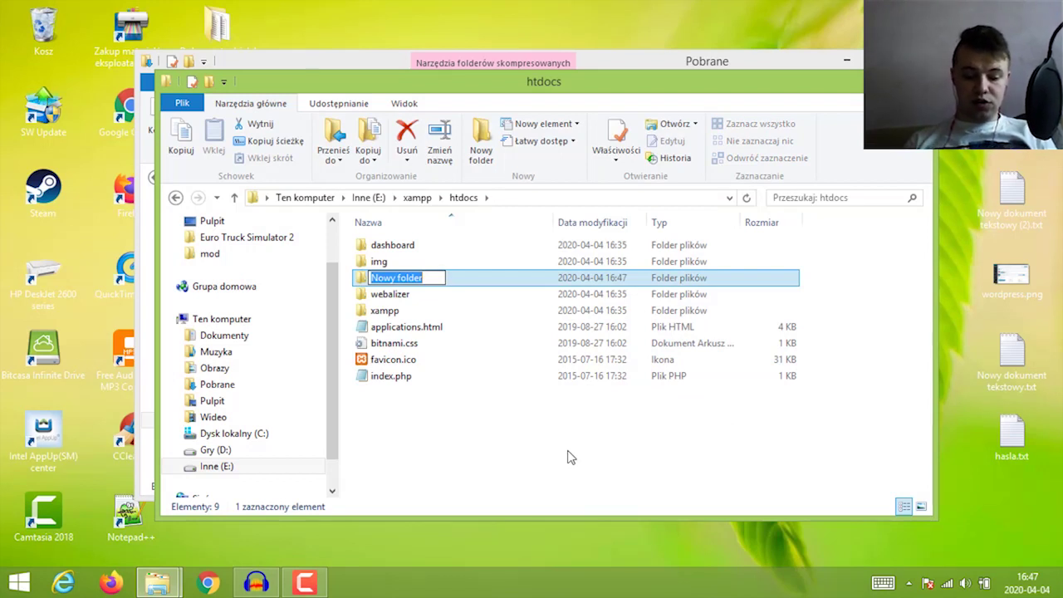
text(od)
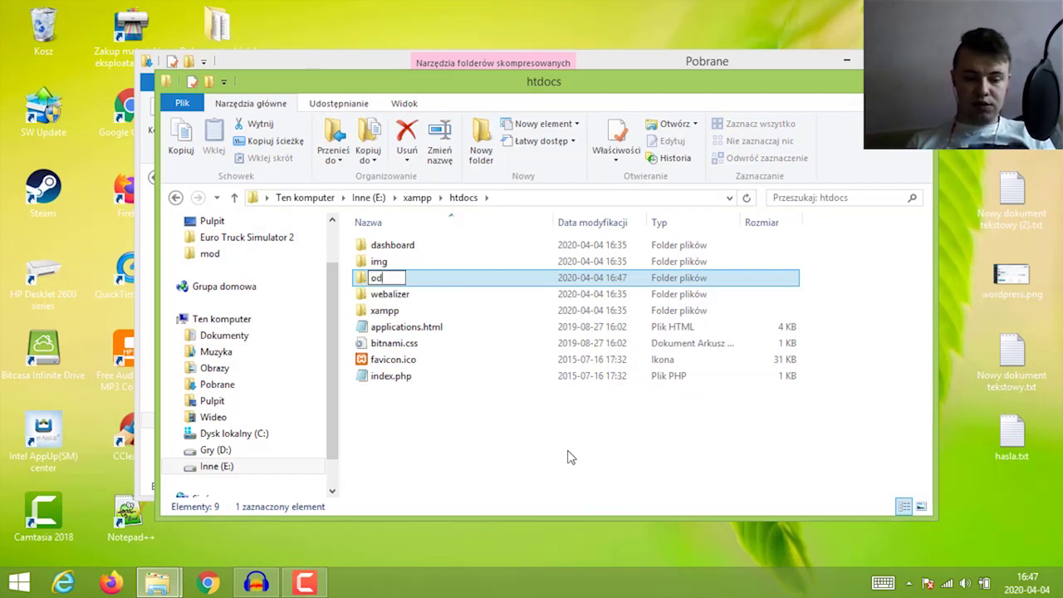
text(cinek)
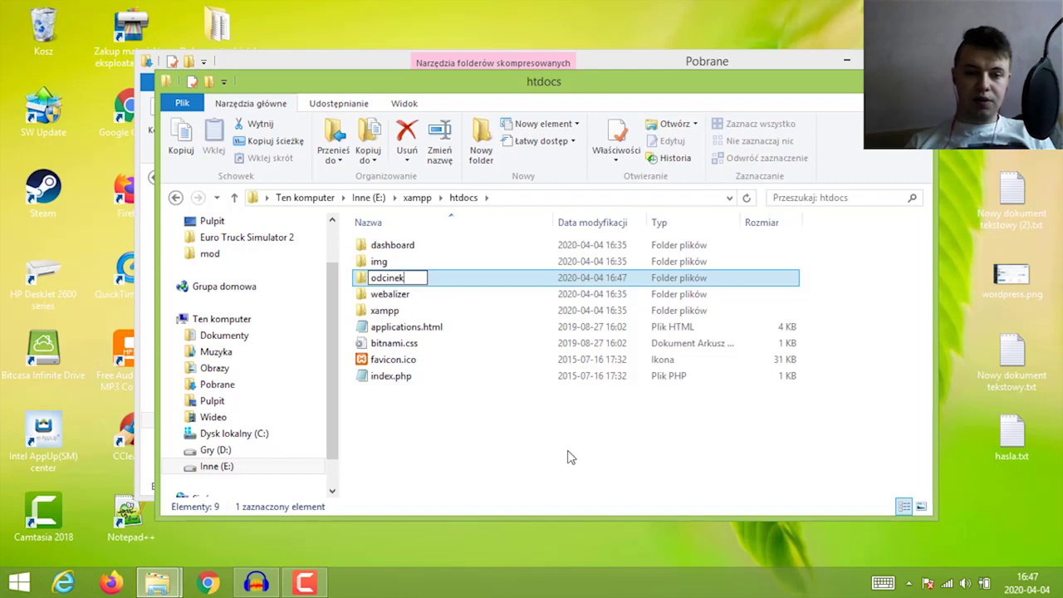
key(Return)
drag(357, 93, 379, 120)
click(365, 75)
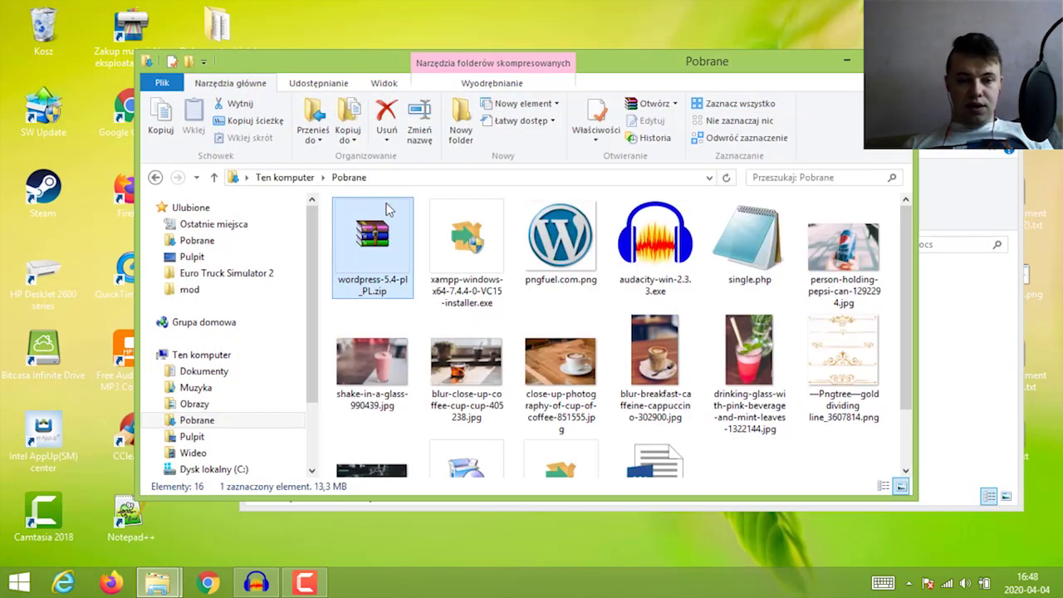
Open wordpress-5.4-pl_PL.zip in WinRAR and select all files inside its wordpress folder
double_click(389, 249)
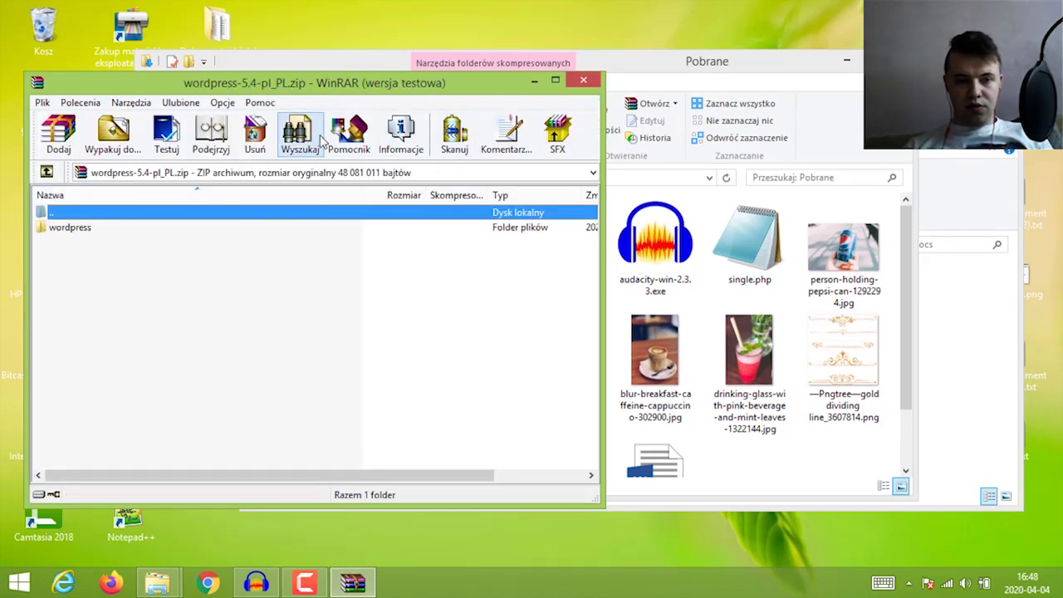
click(437, 238)
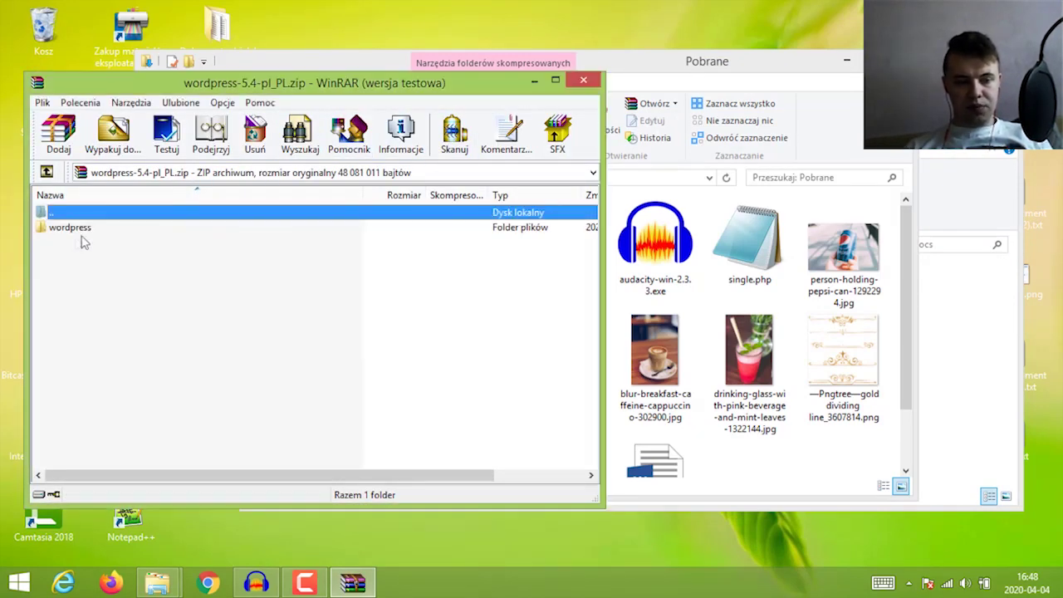
double_click(70, 227)
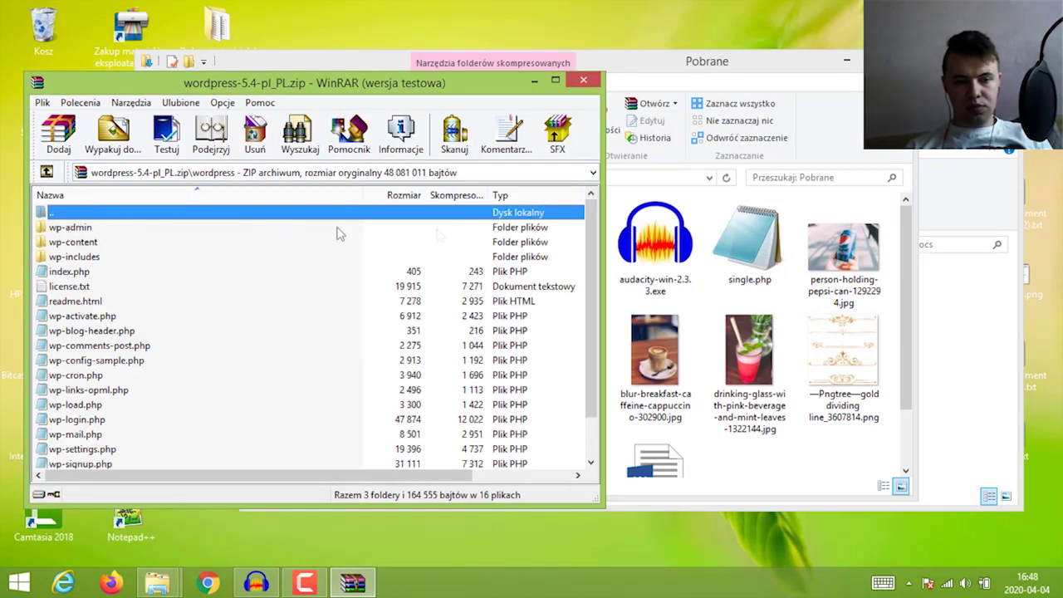
click(106, 275)
key(ctrl+a)
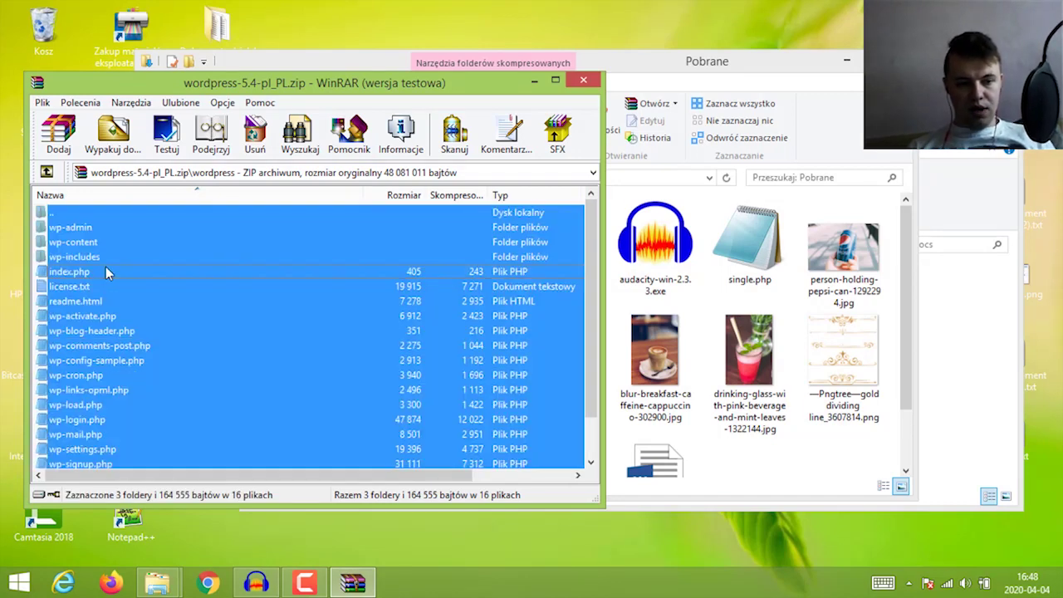
Extract the selected WordPress files into the htdocs\odcinek folder
click(1017, 190)
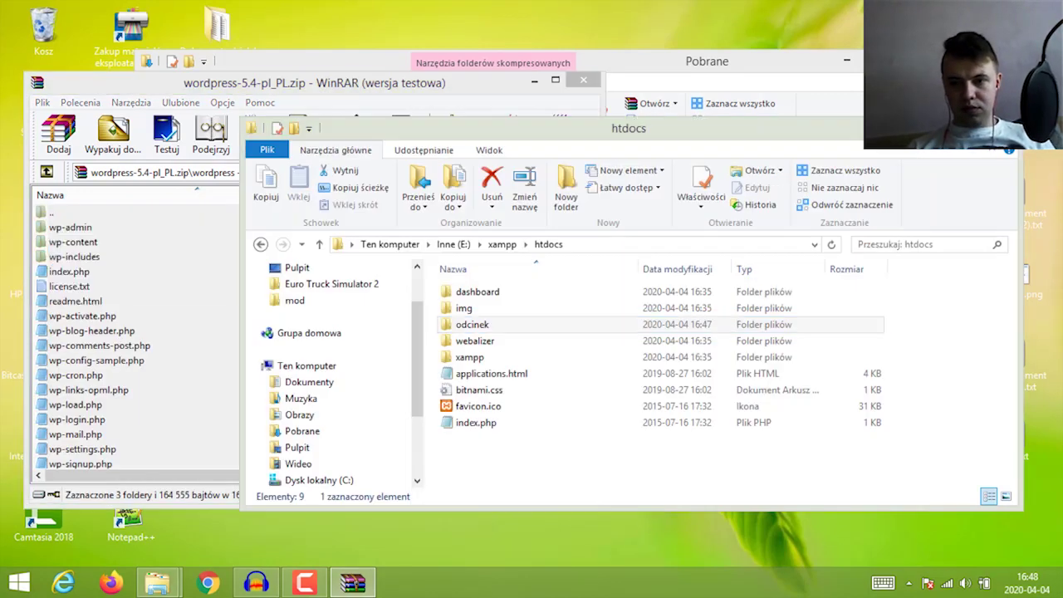
double_click(499, 324)
click(349, 100)
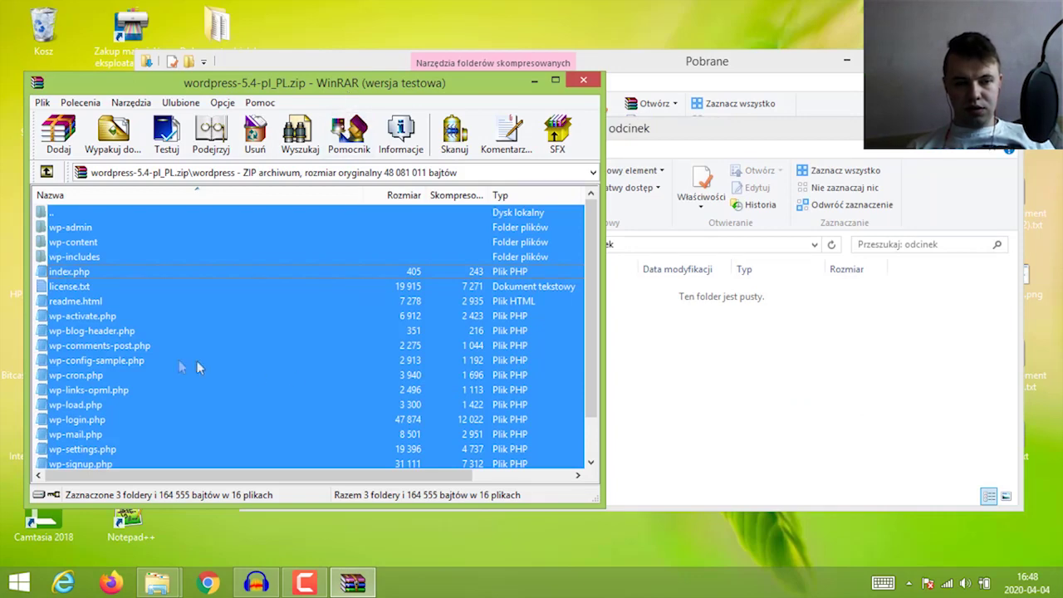
drag(167, 363, 748, 387)
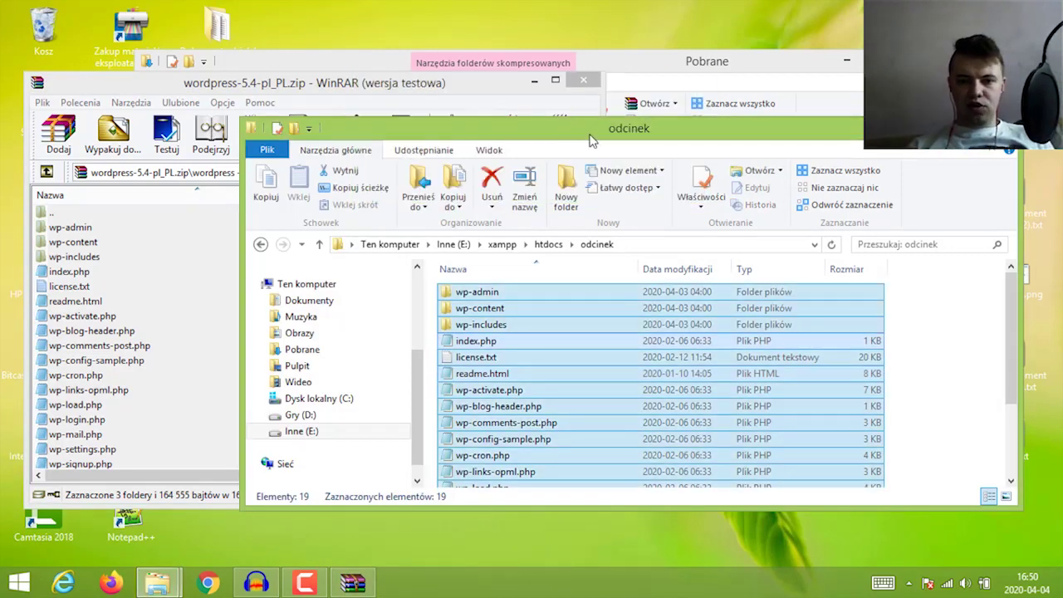
Close the WordPress archive and the odcinek folder window
drag(590, 141, 509, 92)
click(446, 83)
click(584, 80)
click(829, 325)
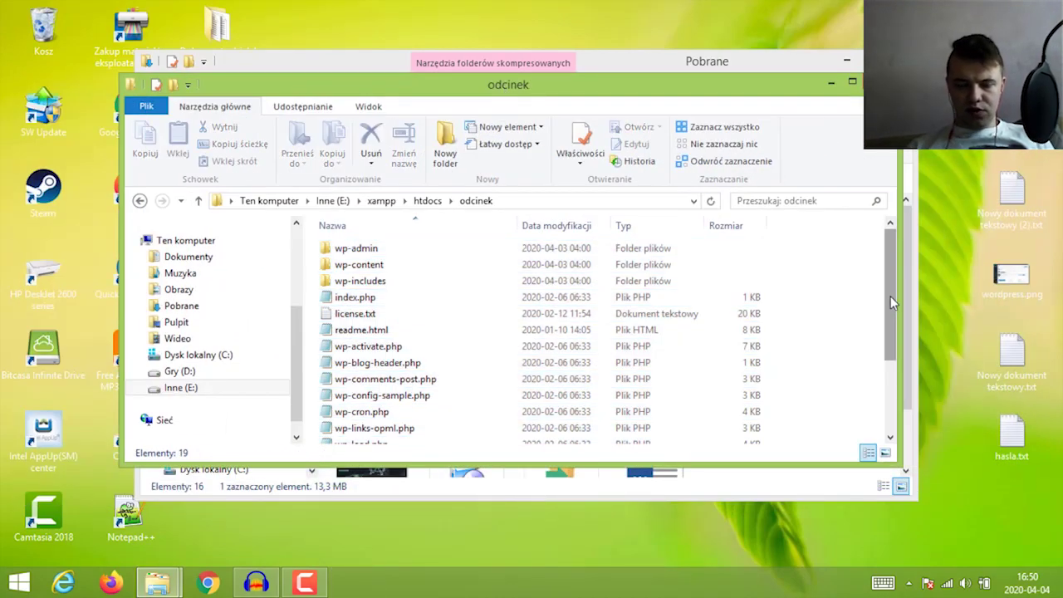
mouse_move(890, 302)
mouse_down()
mouse_move(889, 378)
mouse_move(891, 291)
mouse_up()
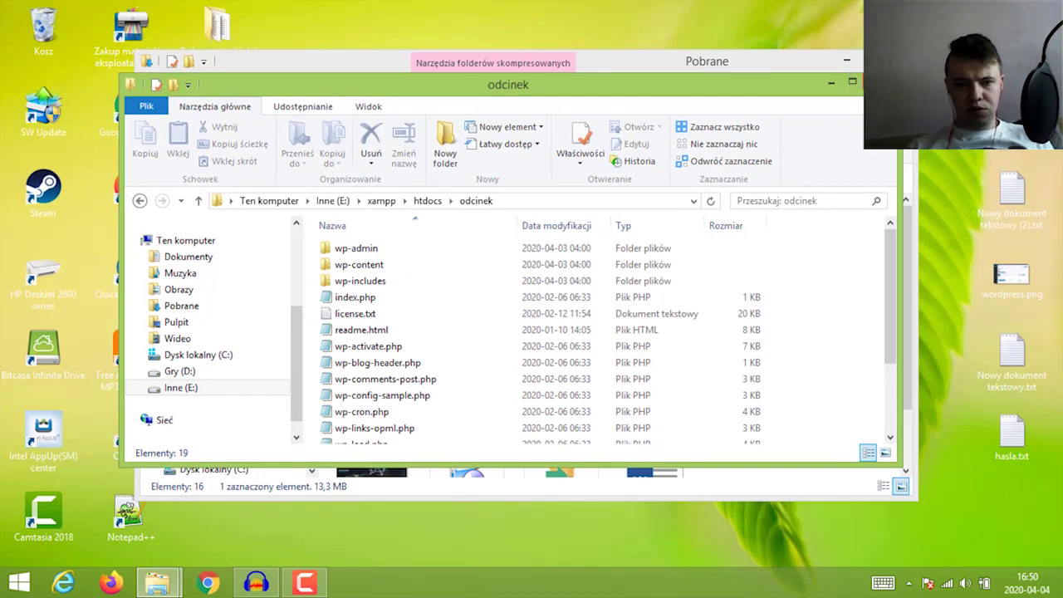
key(alt+F4)
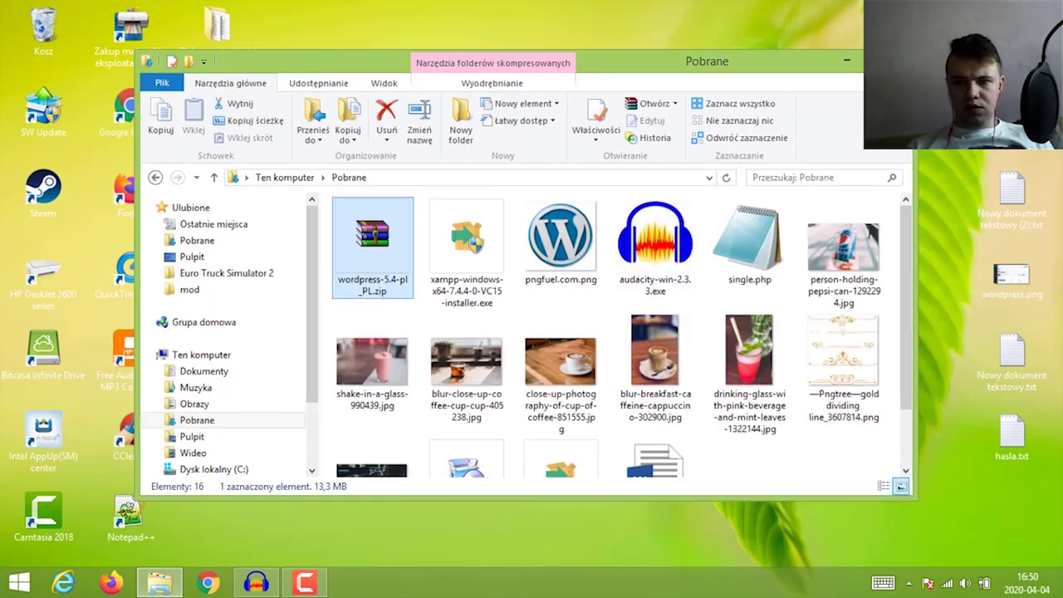
Close the downloads window and load localhost/odcinek in Chrome
key(alt+F4)
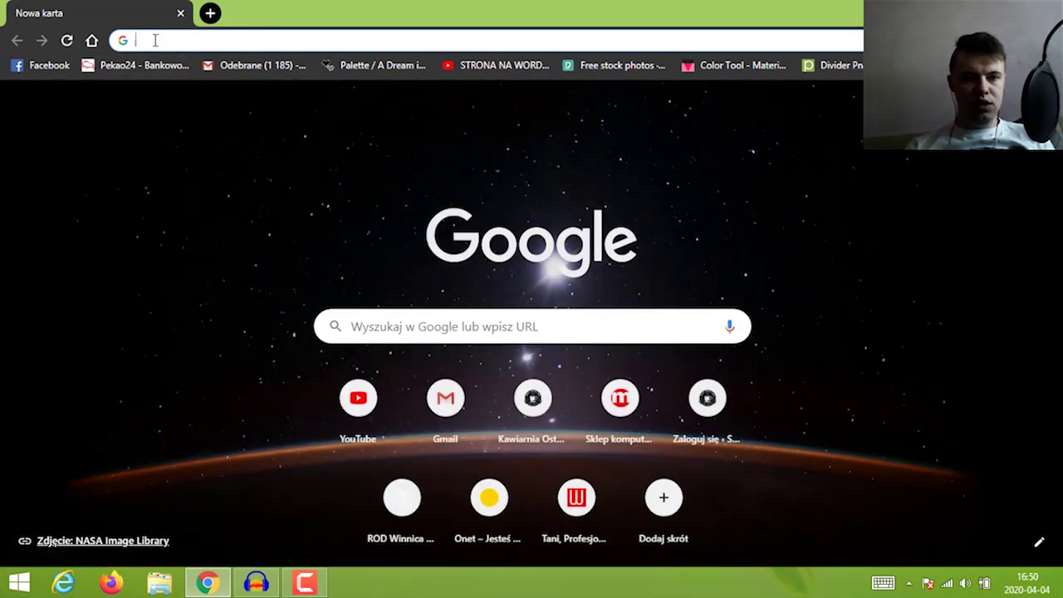
text(local)
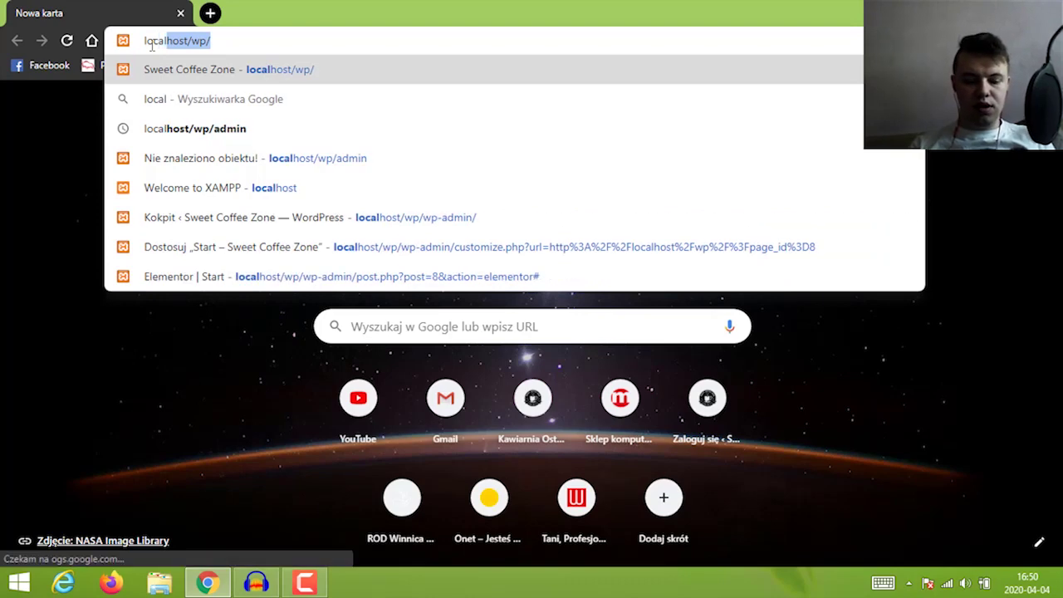
text(host/)
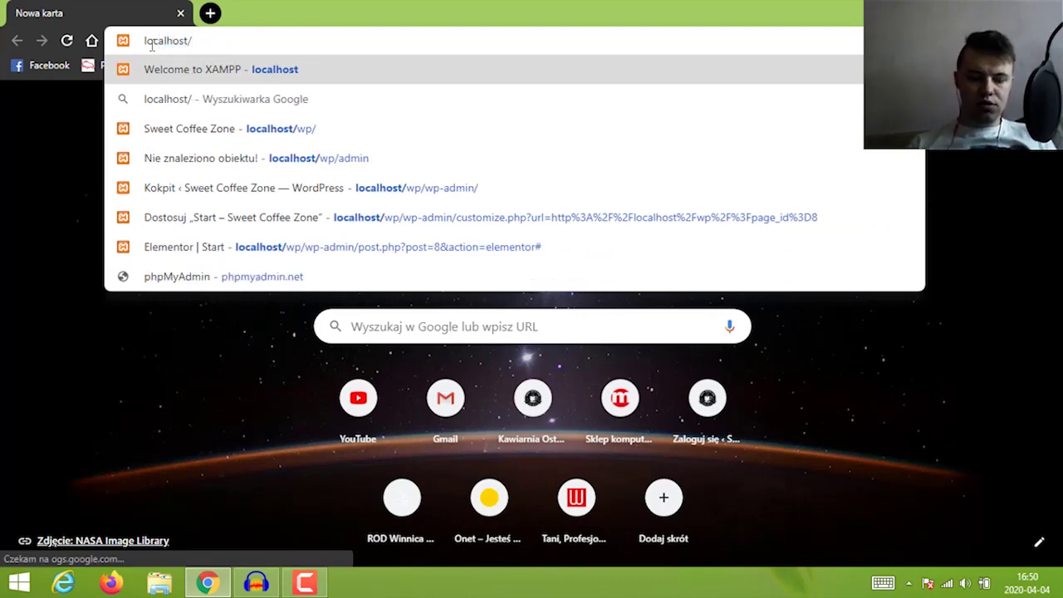
text(oo)
key(BackSpace)
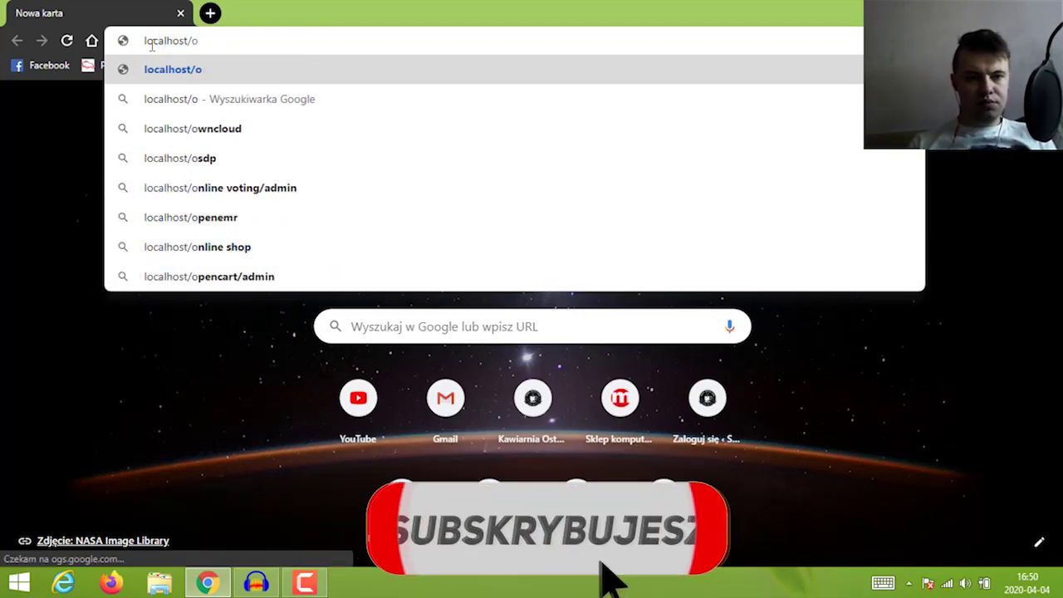
text(dcinek)
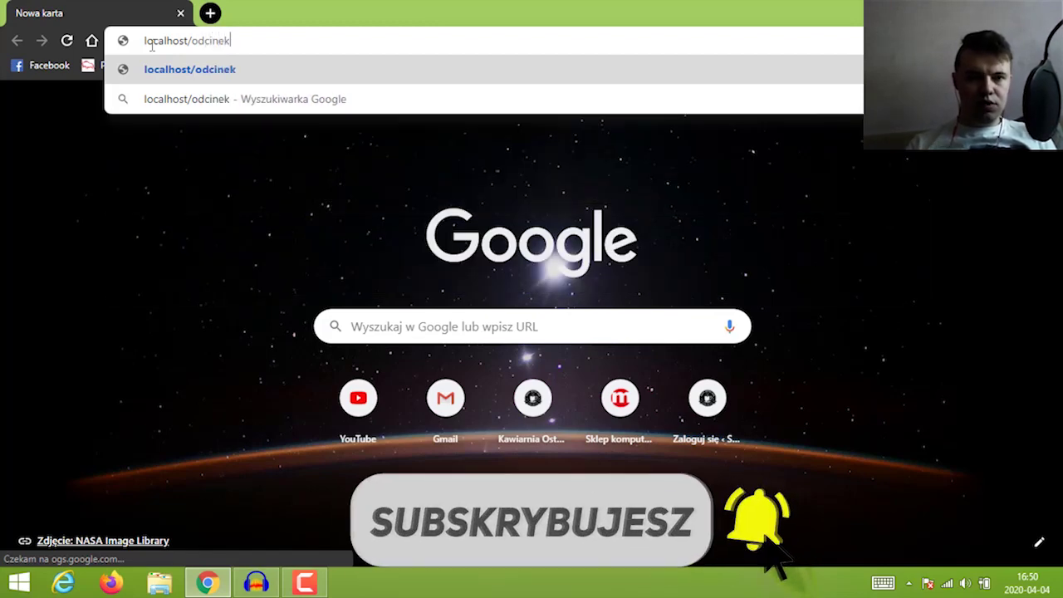
key(Return)
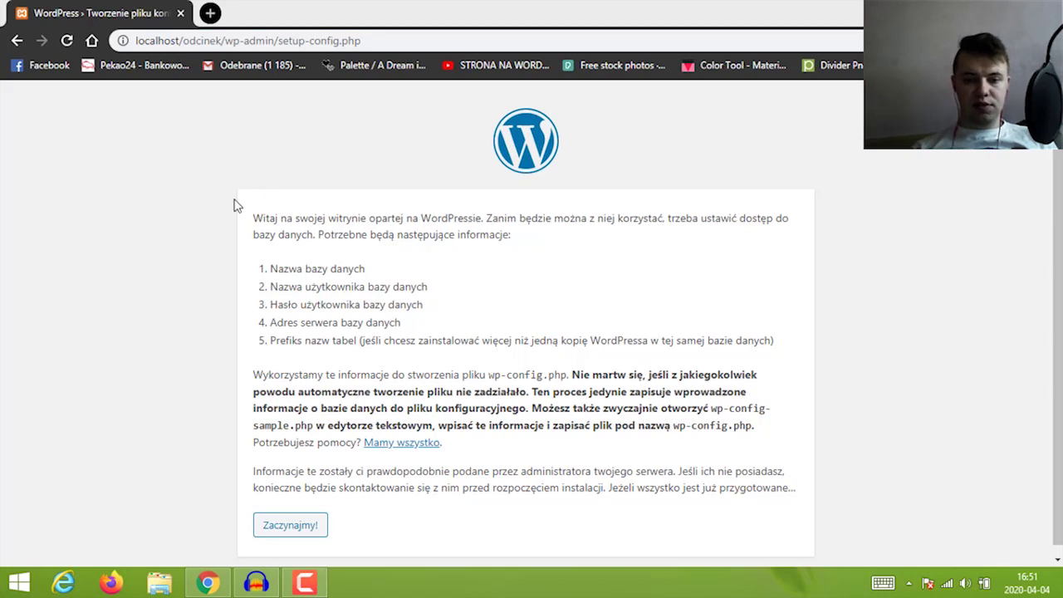
Enter database name wordpress, user root and an empty password, and submit
click(297, 526)
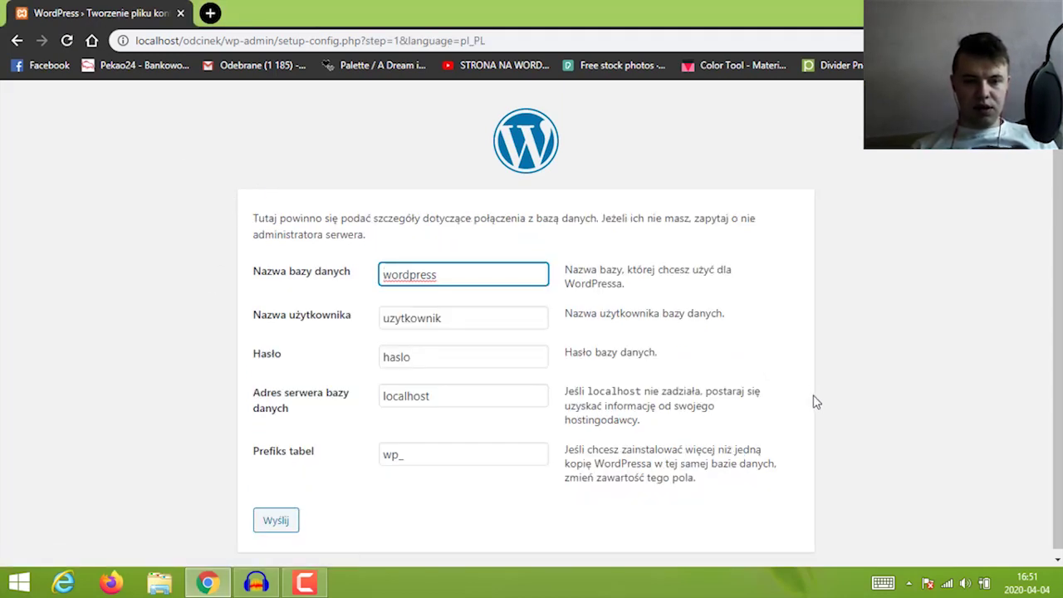
double_click(459, 272)
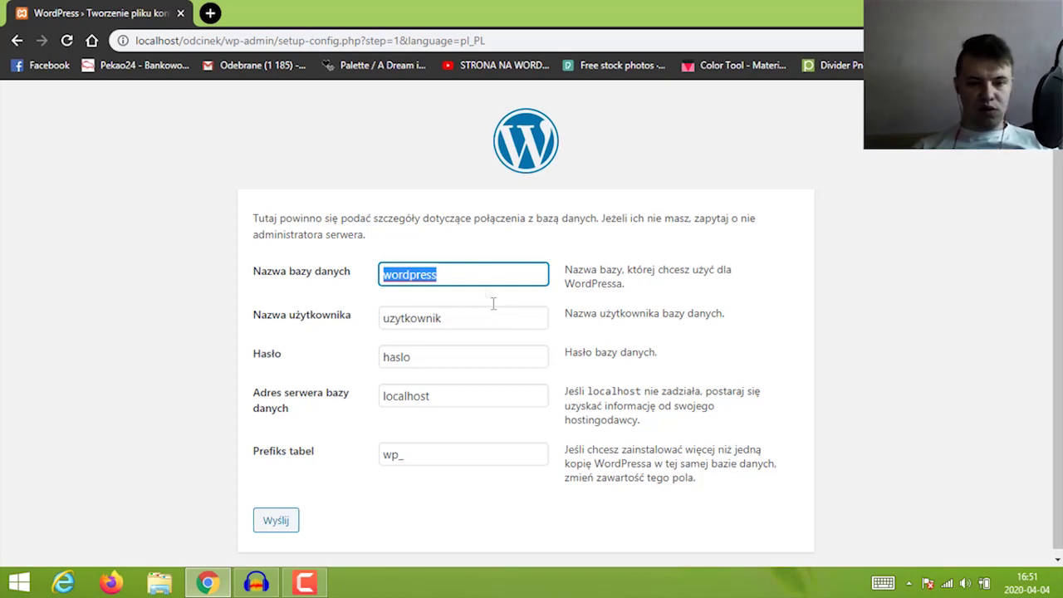
click(481, 279)
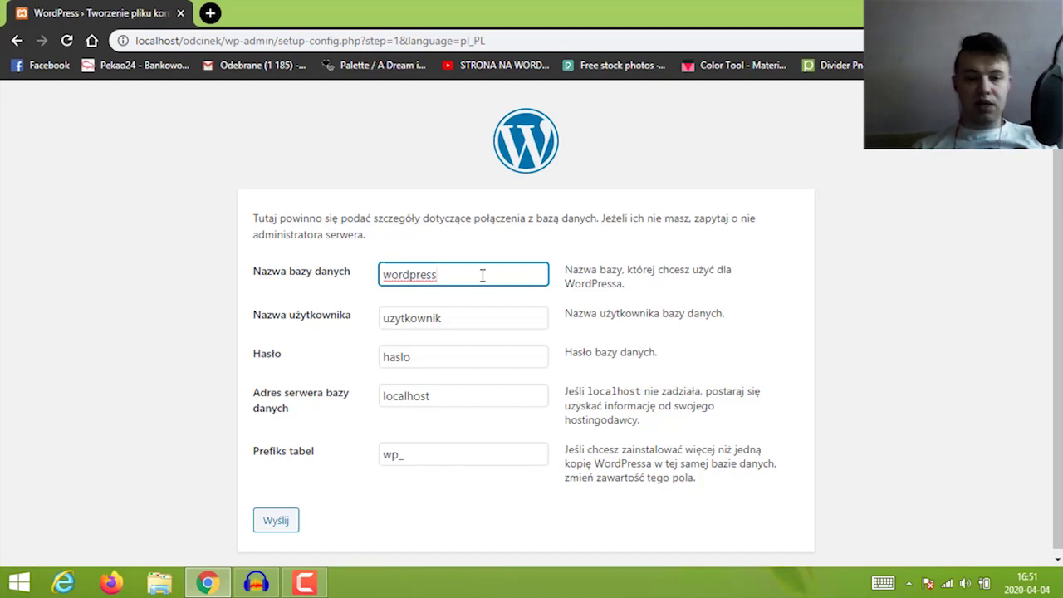
double_click(489, 325)
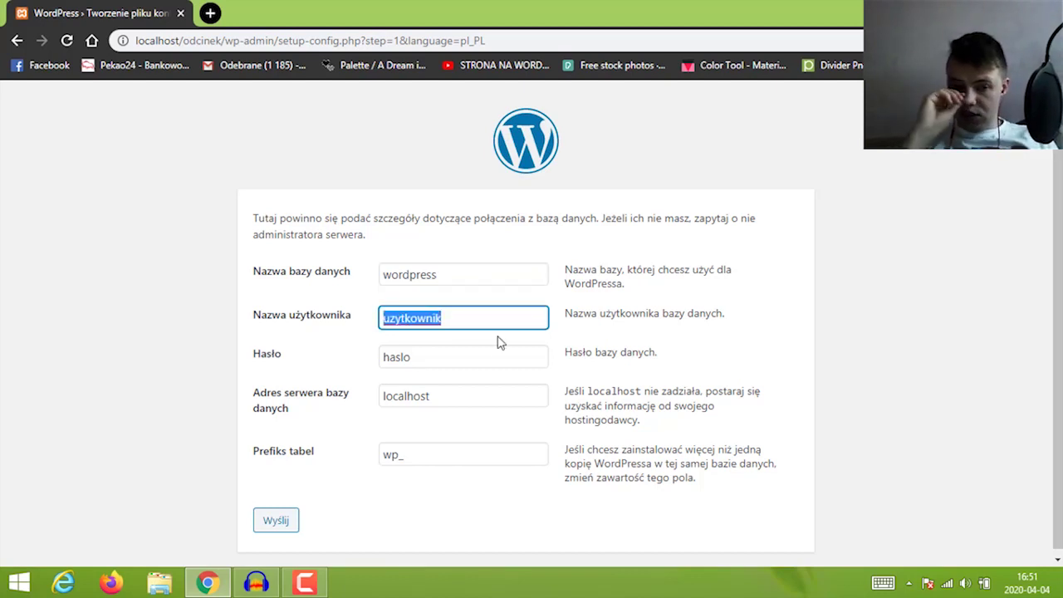
text(root)
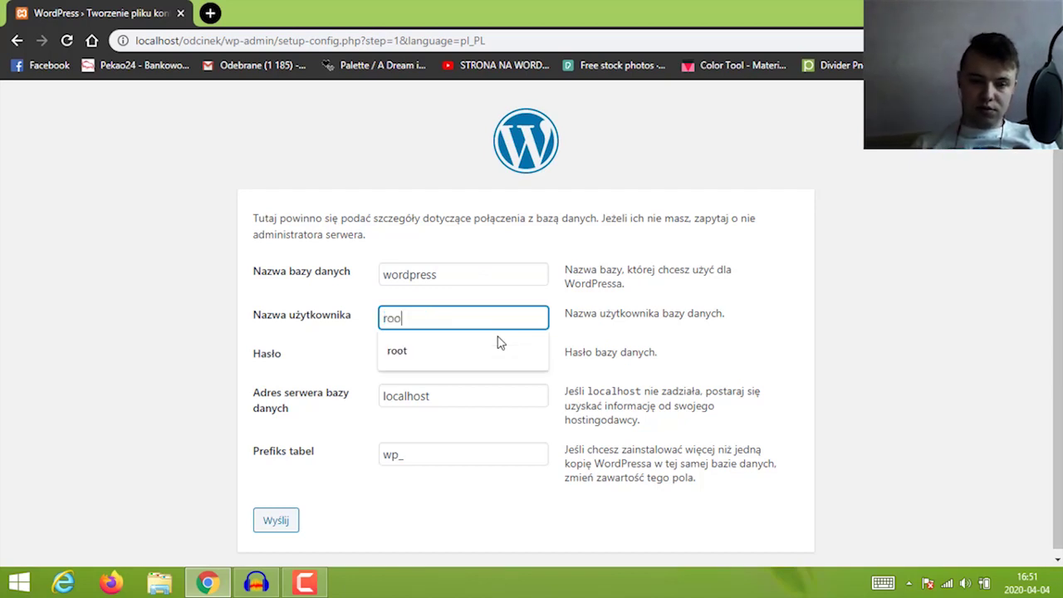
click(415, 356)
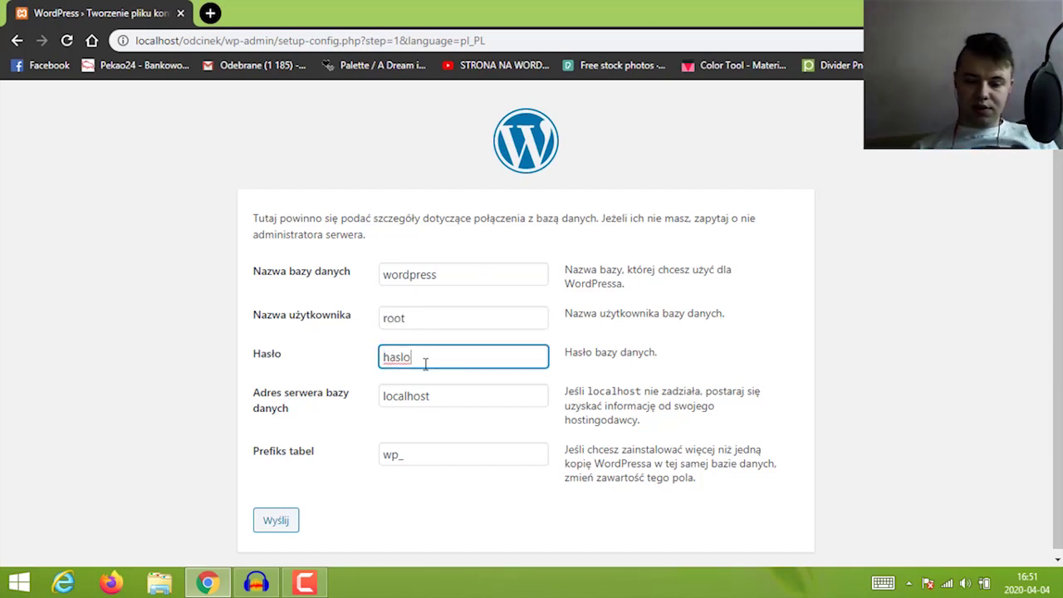
key(BackSpace)
key(BackSpace)
key(BackSpace)
key(BackSpace)
key(BackSpace)
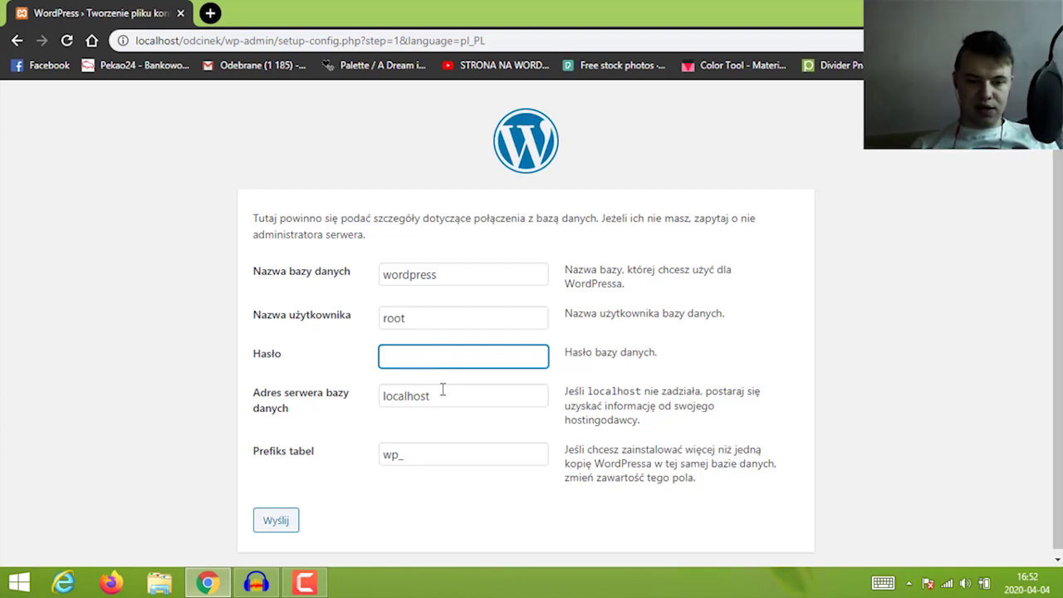
click(285, 522)
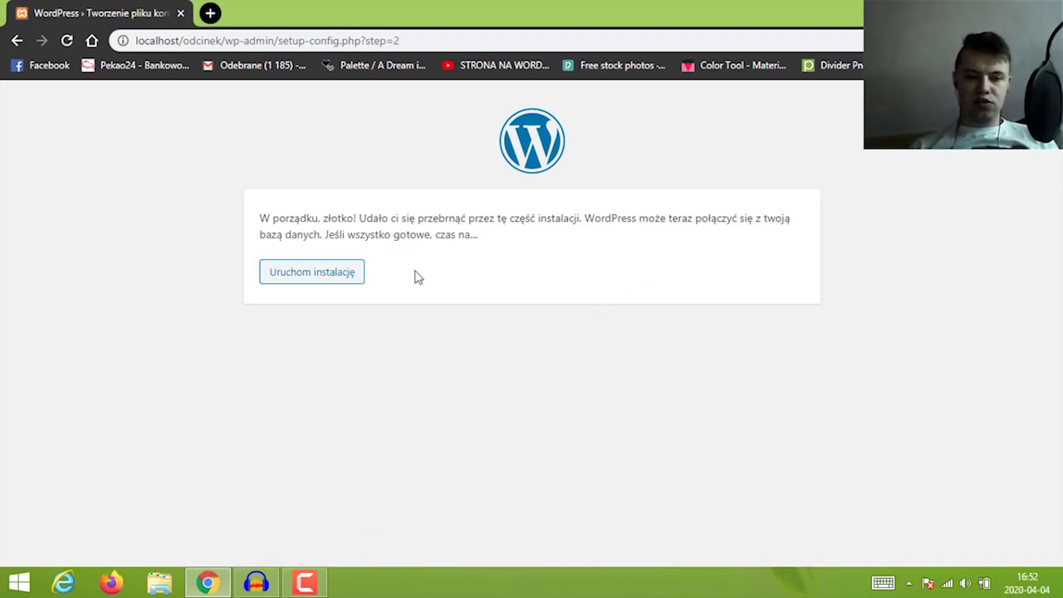
Start installation and enter the site title 'Instalacja wordpressa na localhoscie'
click(354, 282)
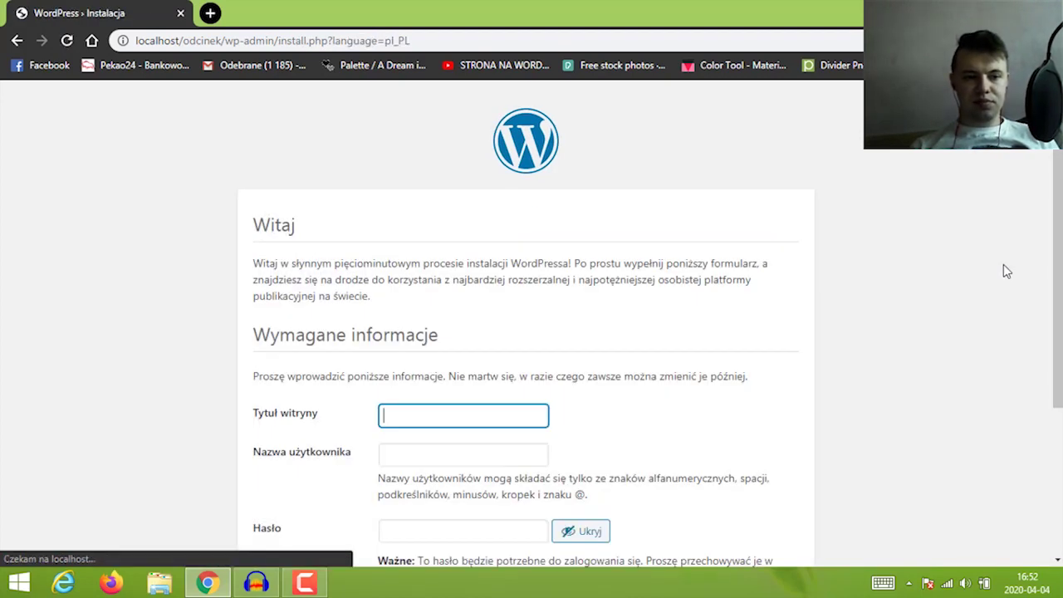
scroll(1006, 271, down, 2)
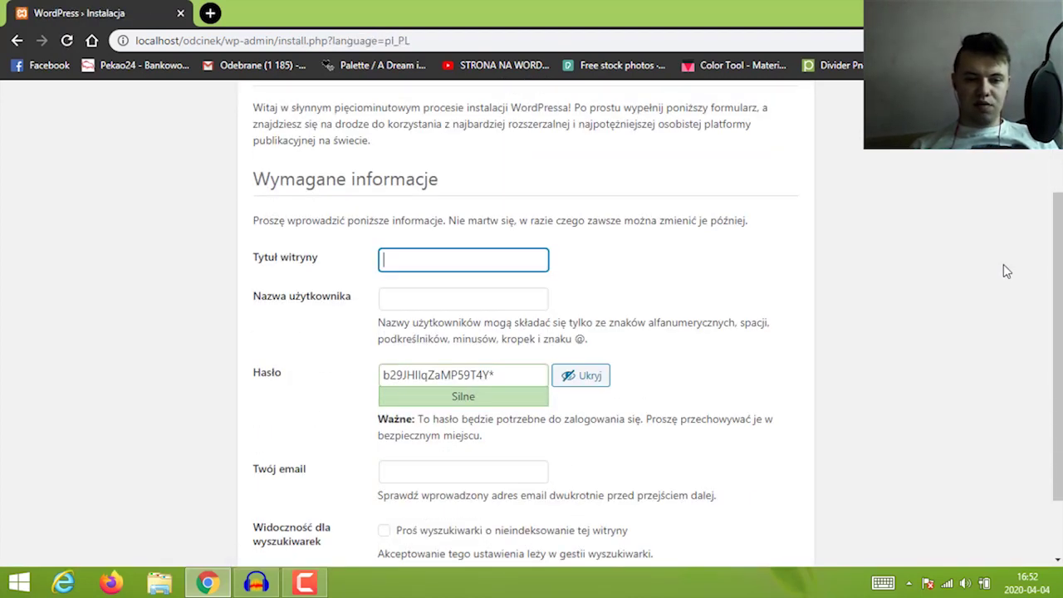
click(482, 261)
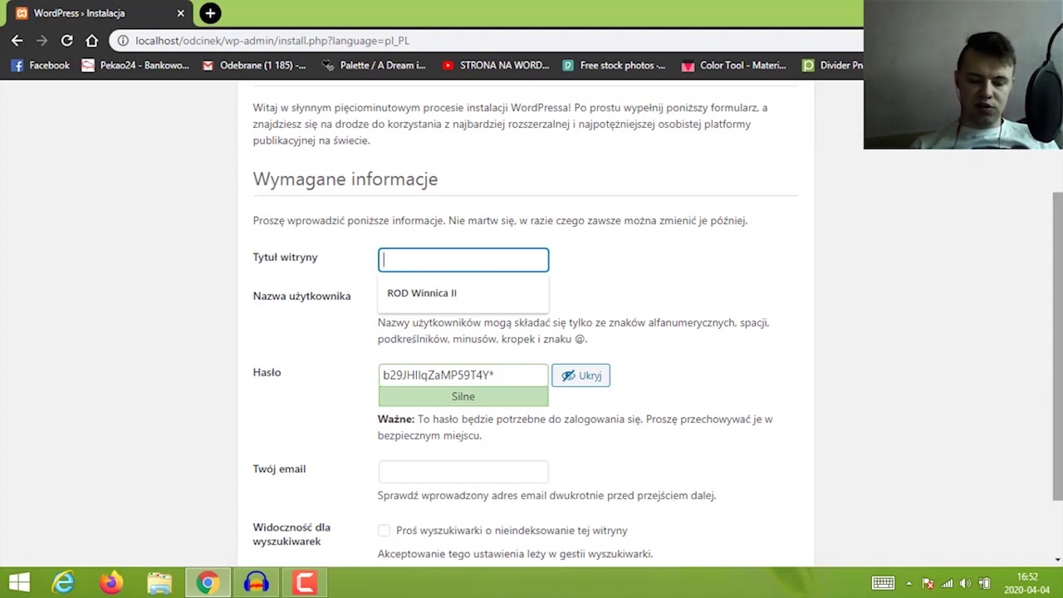
text(O)
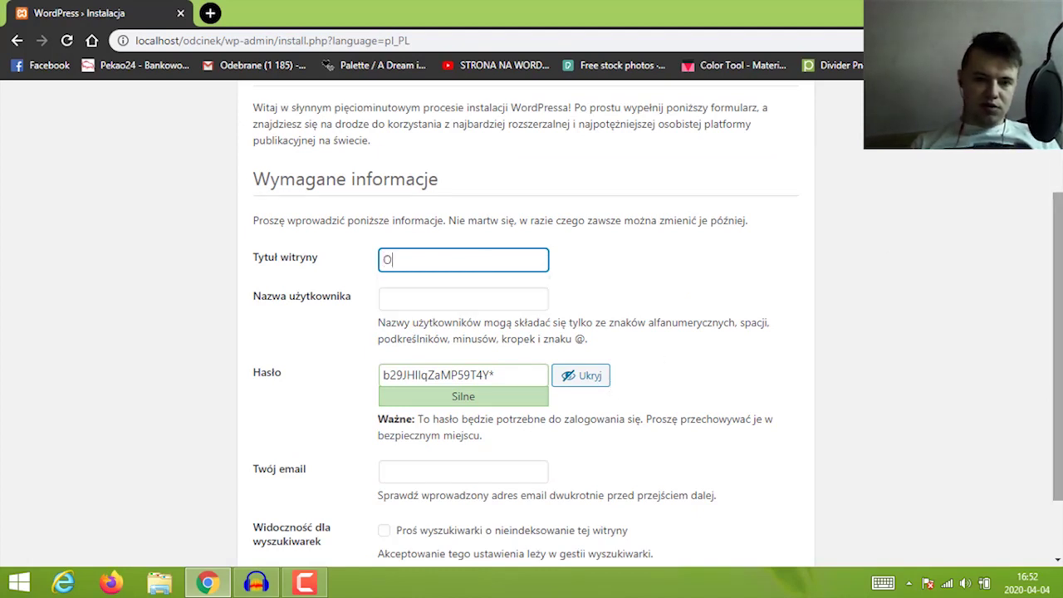
text(Instala)
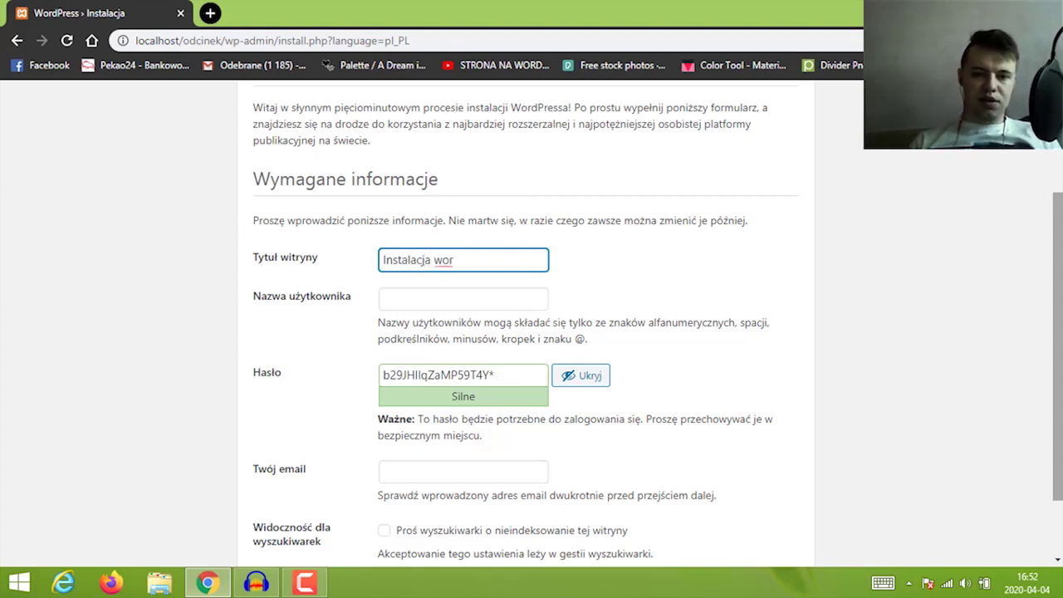
text(cja wor)
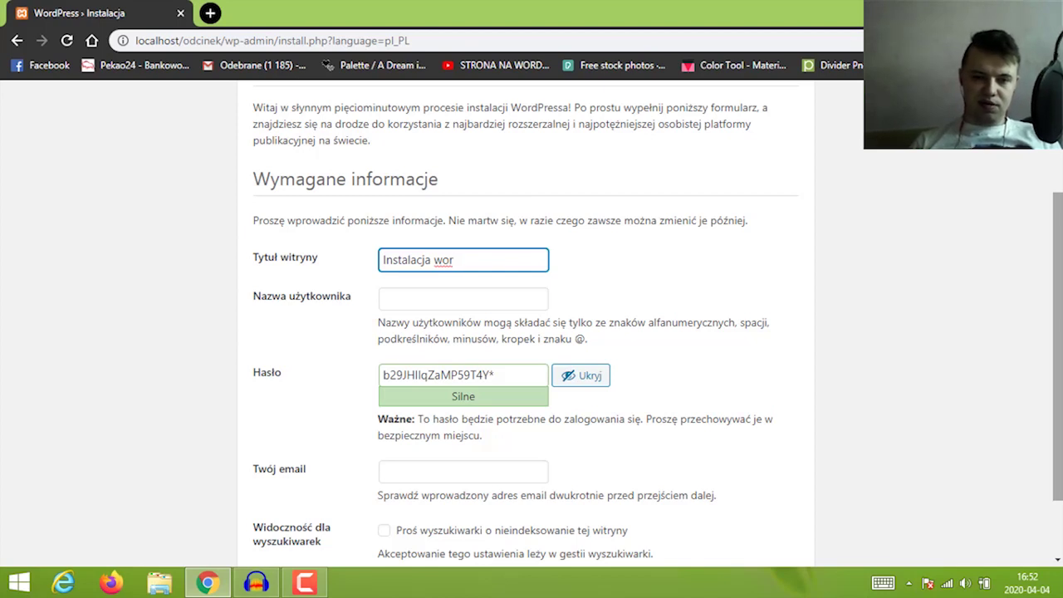
text(dd)
text(pressa)
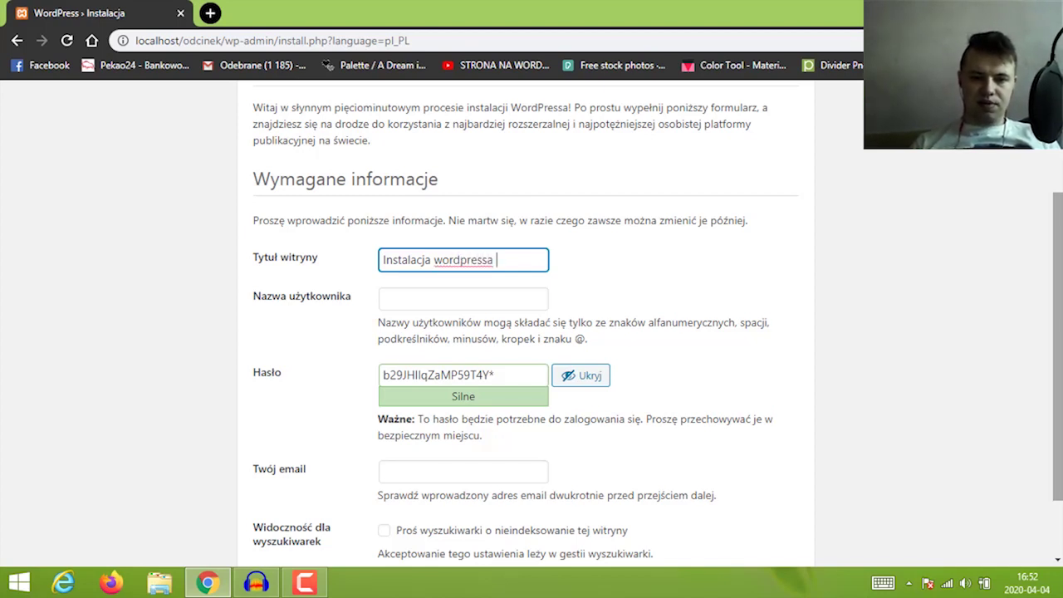
text( na localh)
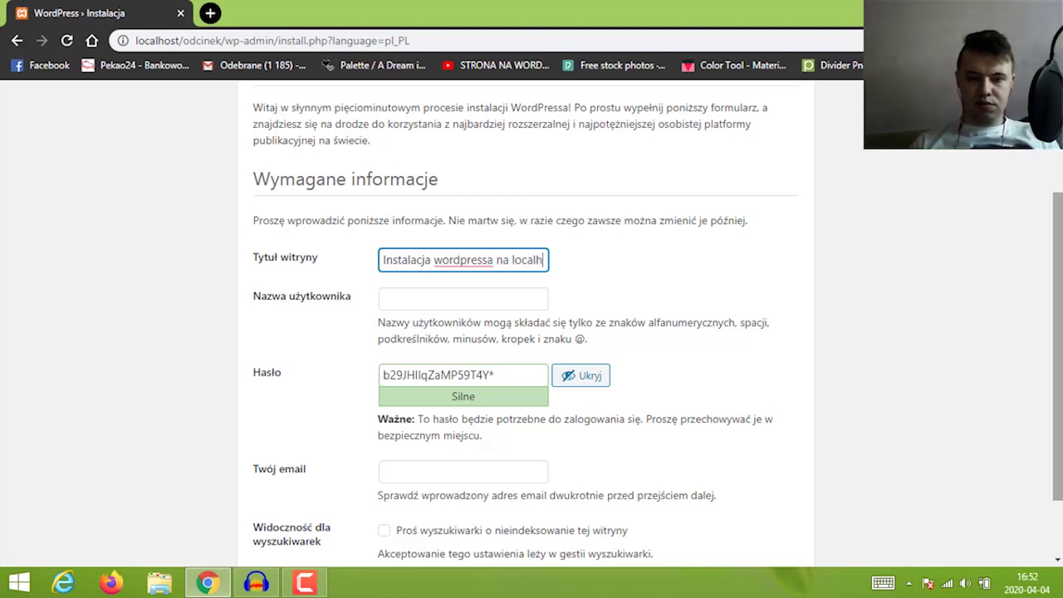
text(oscie)
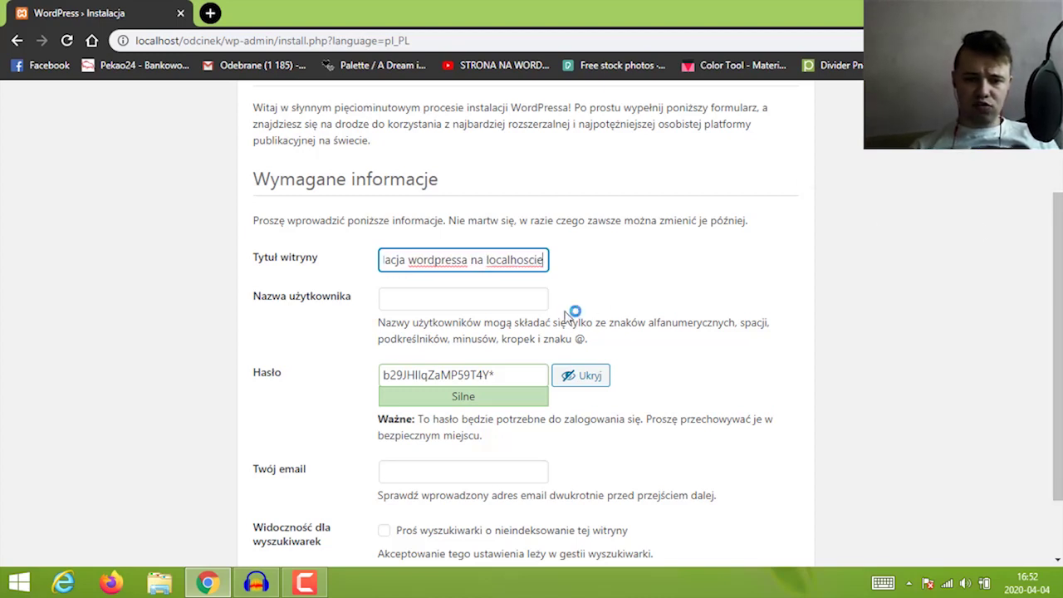
Enter the admin username and select the generated password
click(491, 300)
text(Em)
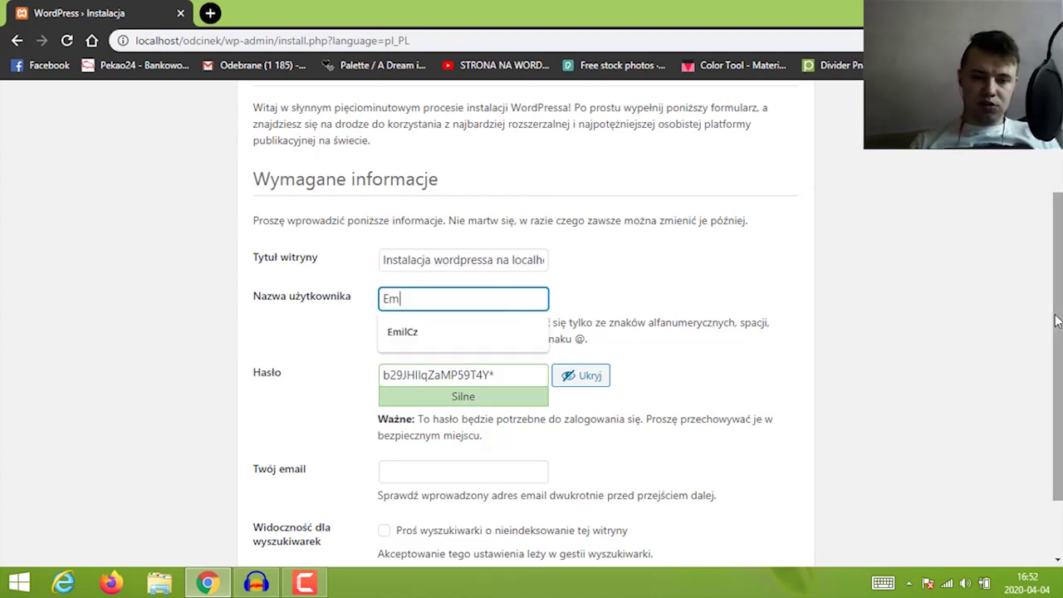
text(il)
click(764, 304)
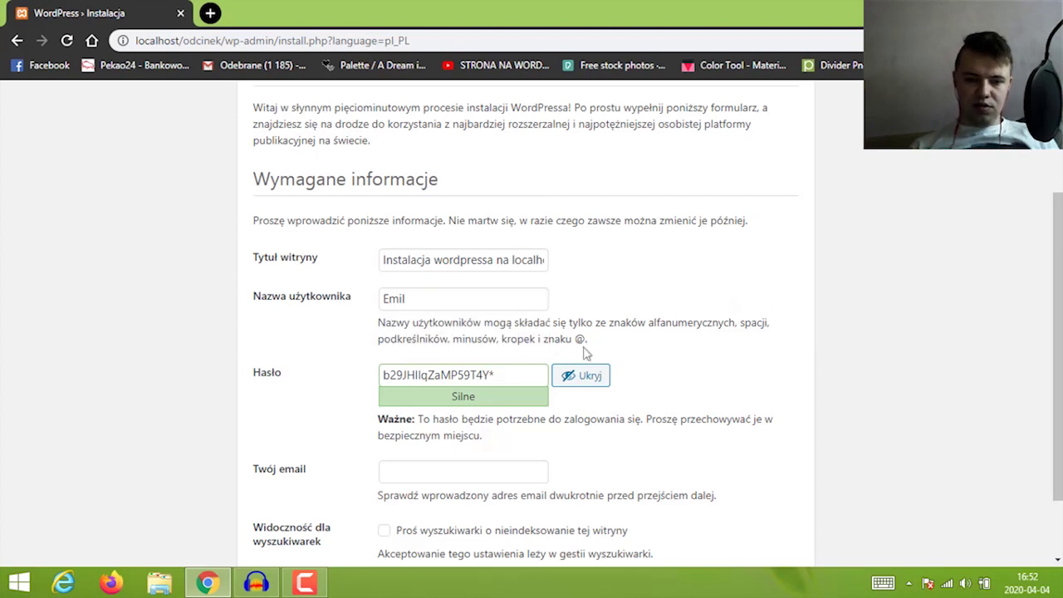
triple_click(503, 375)
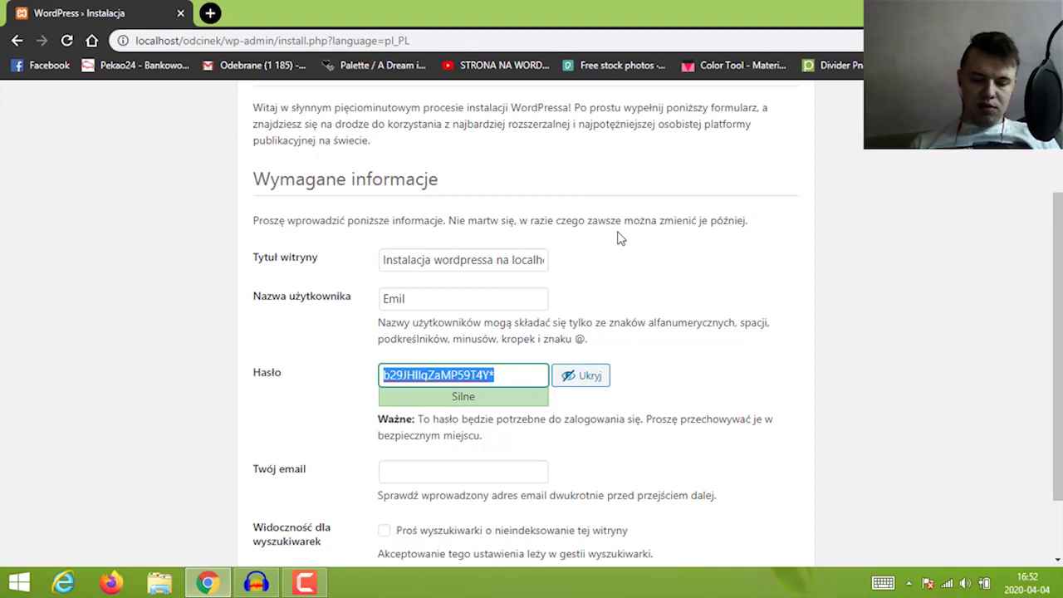
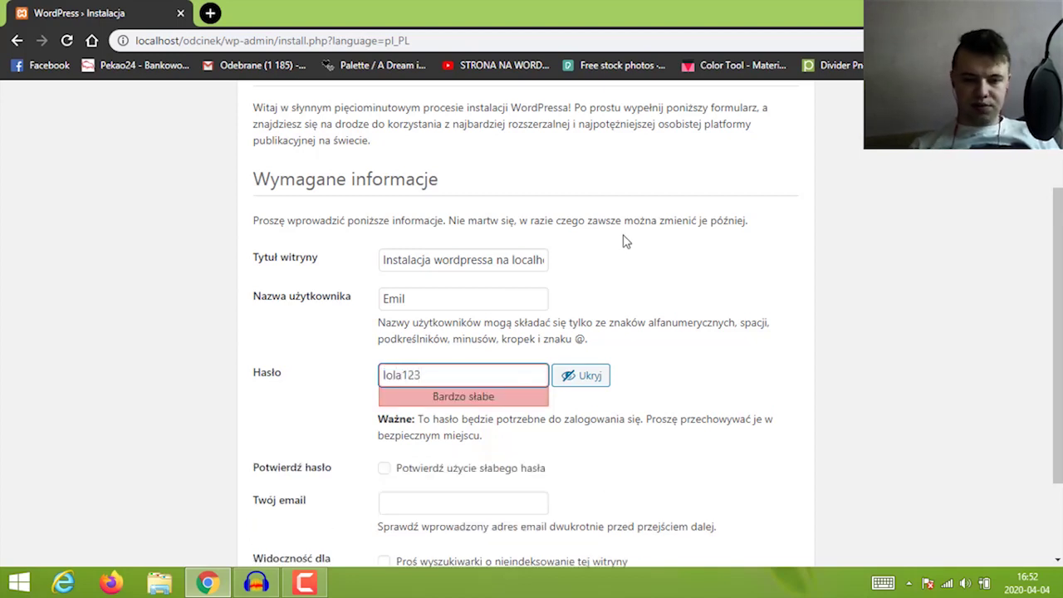
Replace the generated password with your own and fill the admin e-mail from autofill
key(ctrl+a)
click(669, 391)
scroll(660, 379, down, 1)
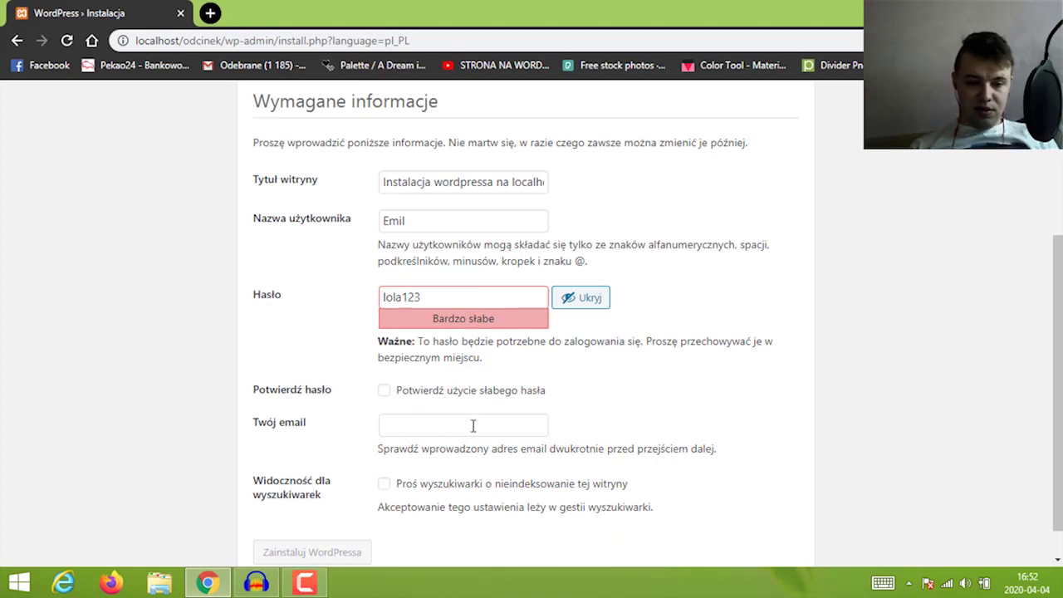
click(473, 425)
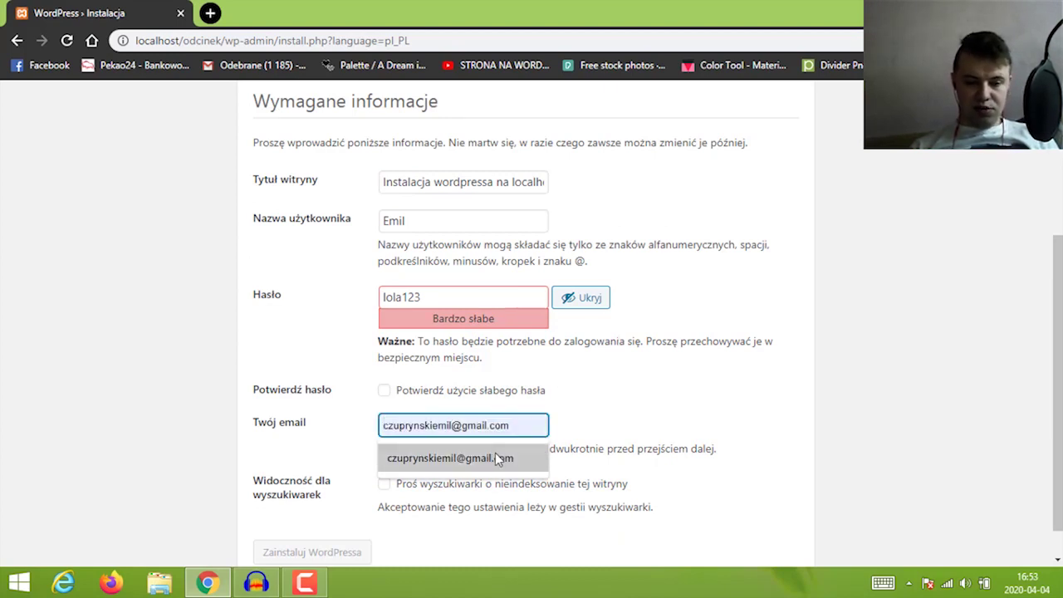
click(495, 453)
scroll(581, 420, down, 1)
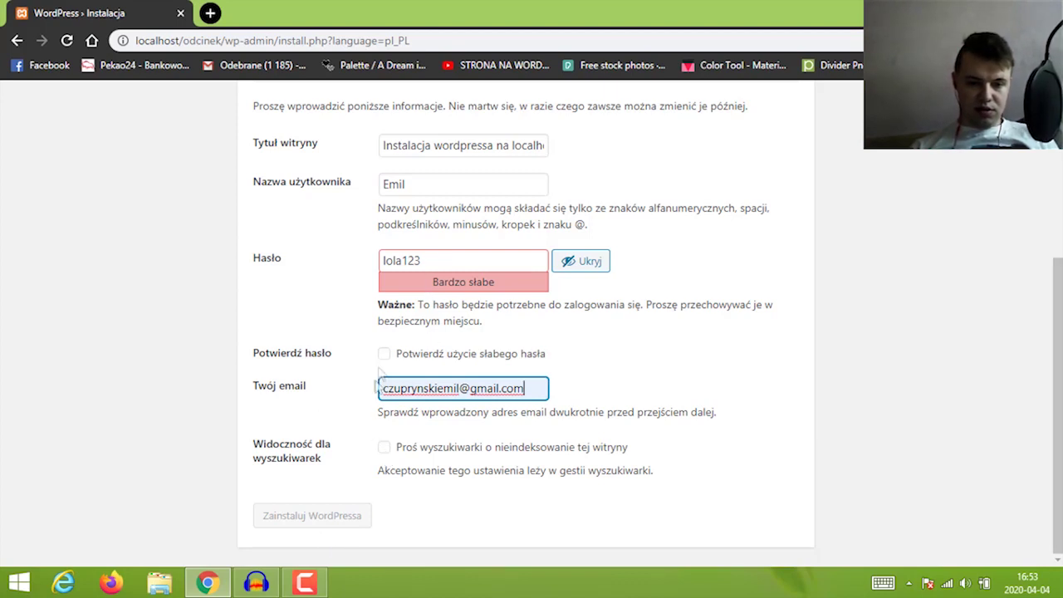
Adjust the password, confirm using a weak password, and run the installation
click(386, 355)
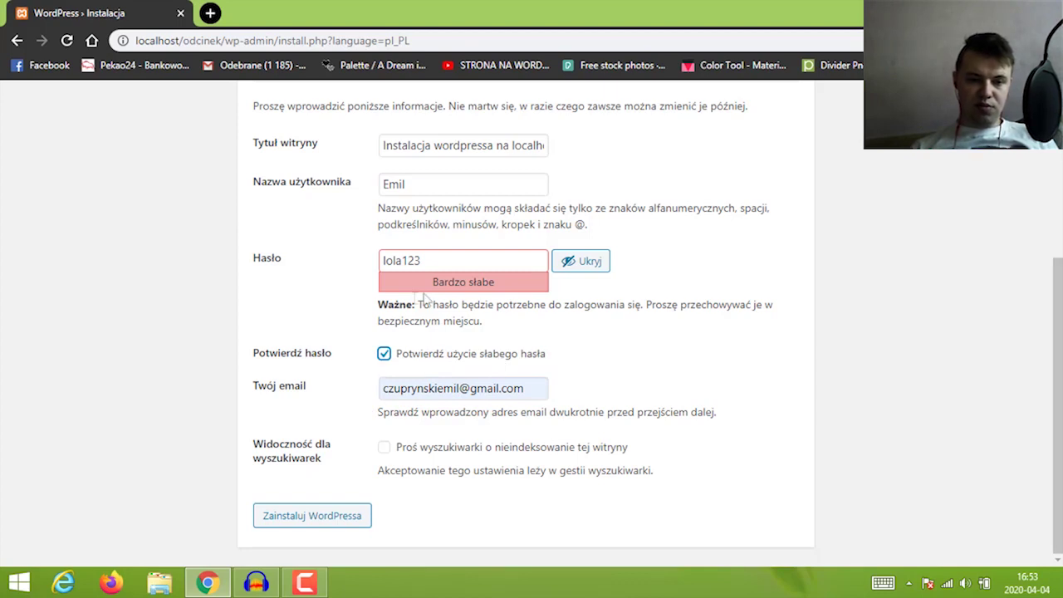
click(384, 353)
click(448, 263)
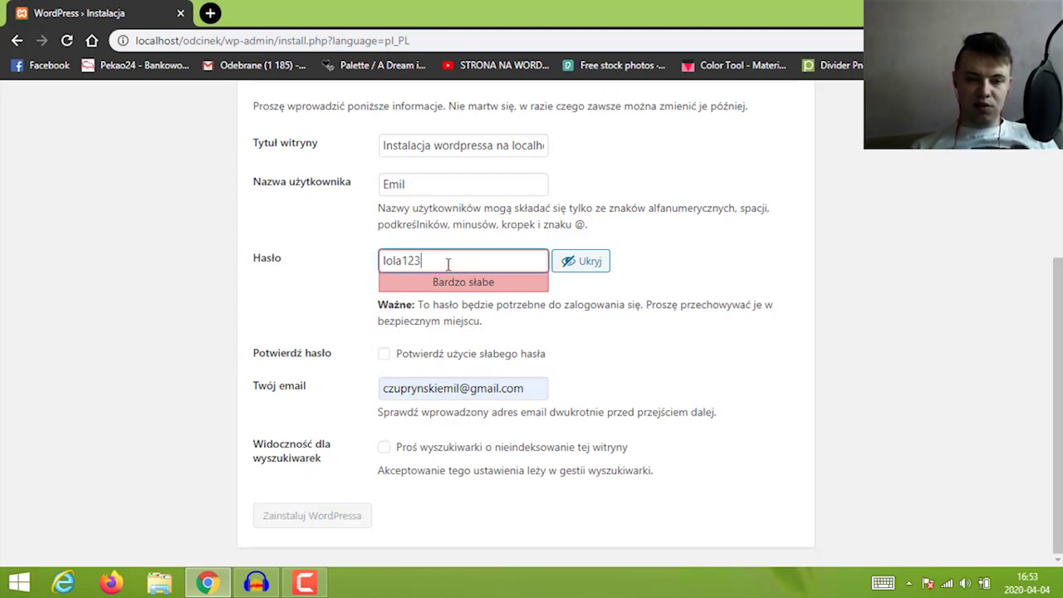
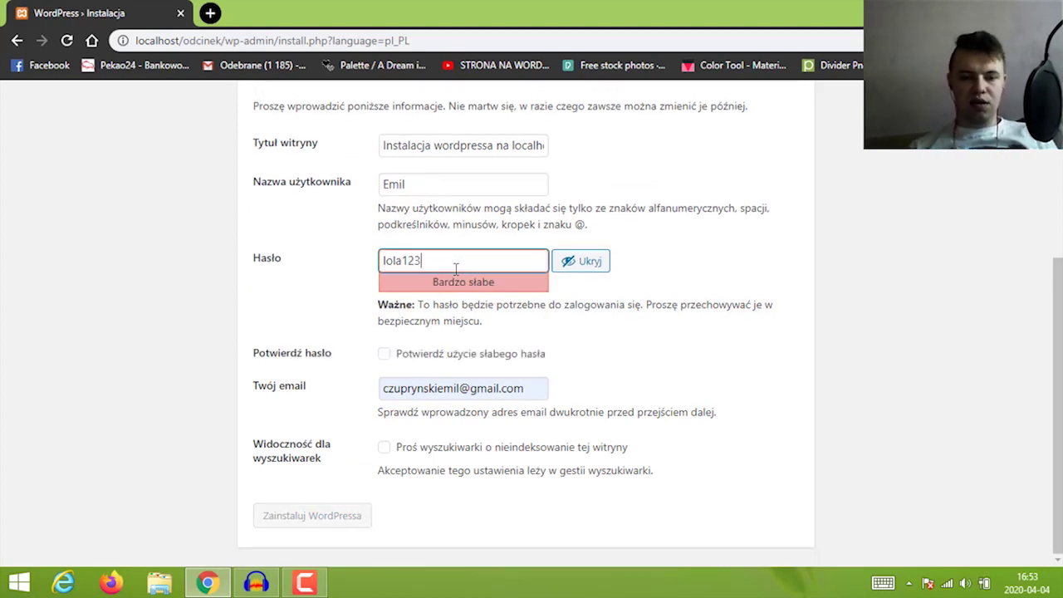
click(384, 354)
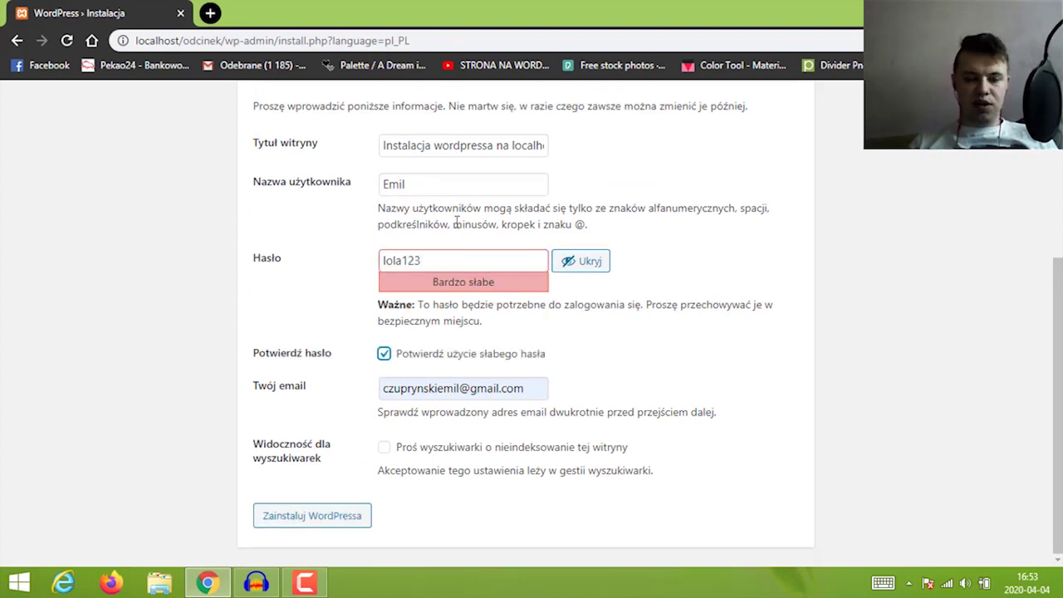
click(318, 530)
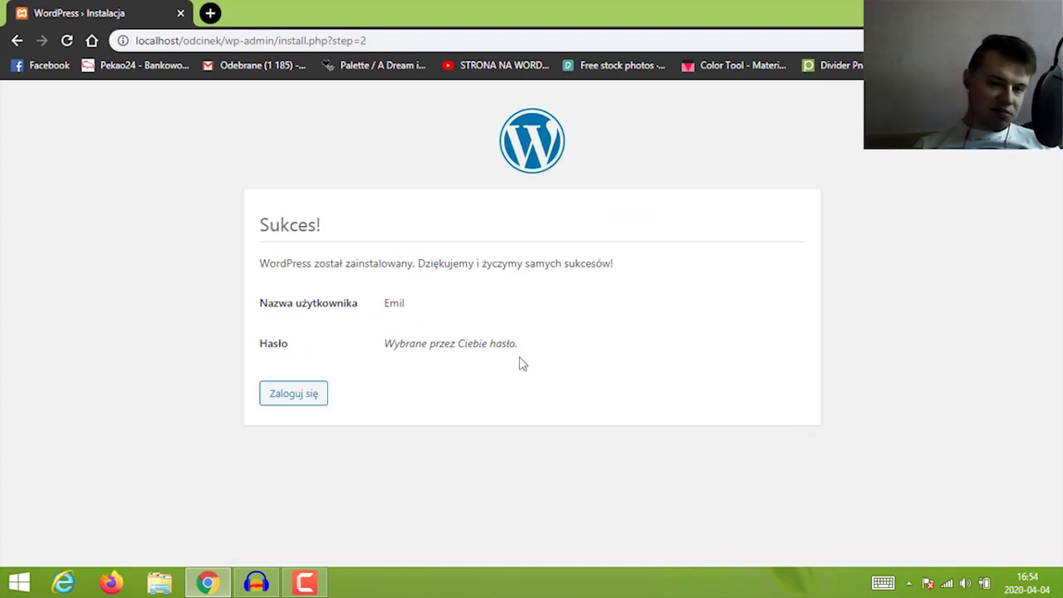
Log in with the admin username and password, correcting the password after revealing it
click(304, 398)
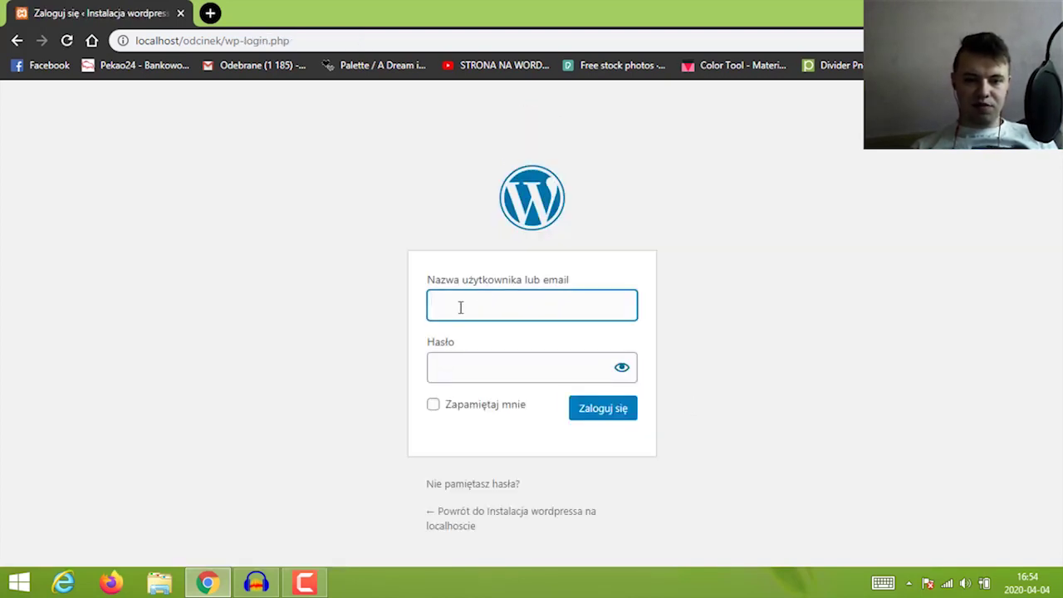
click(466, 312)
text(Emil)
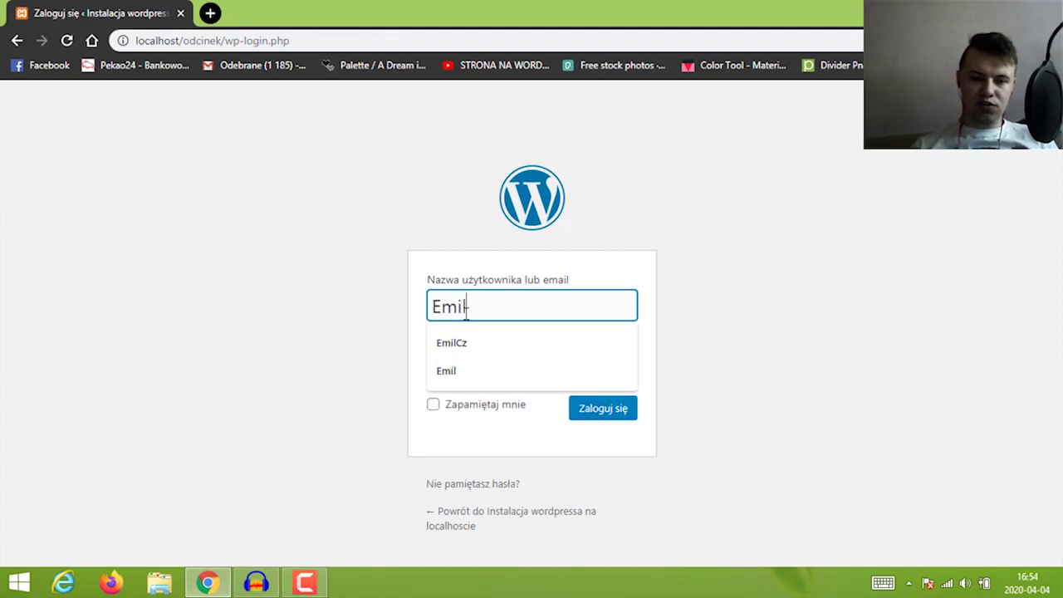
key(Tab)
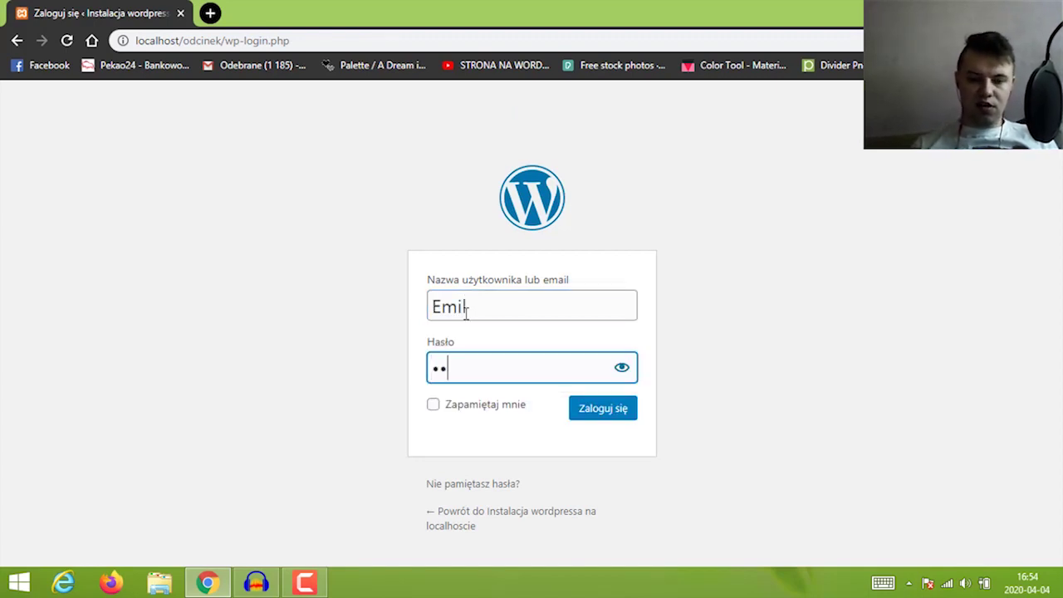
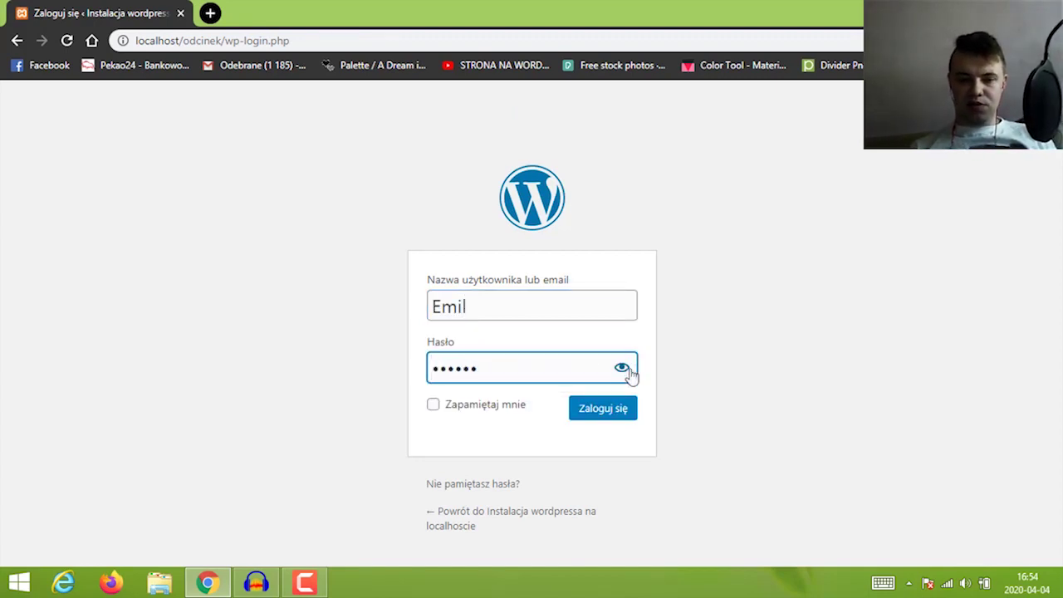
click(623, 369)
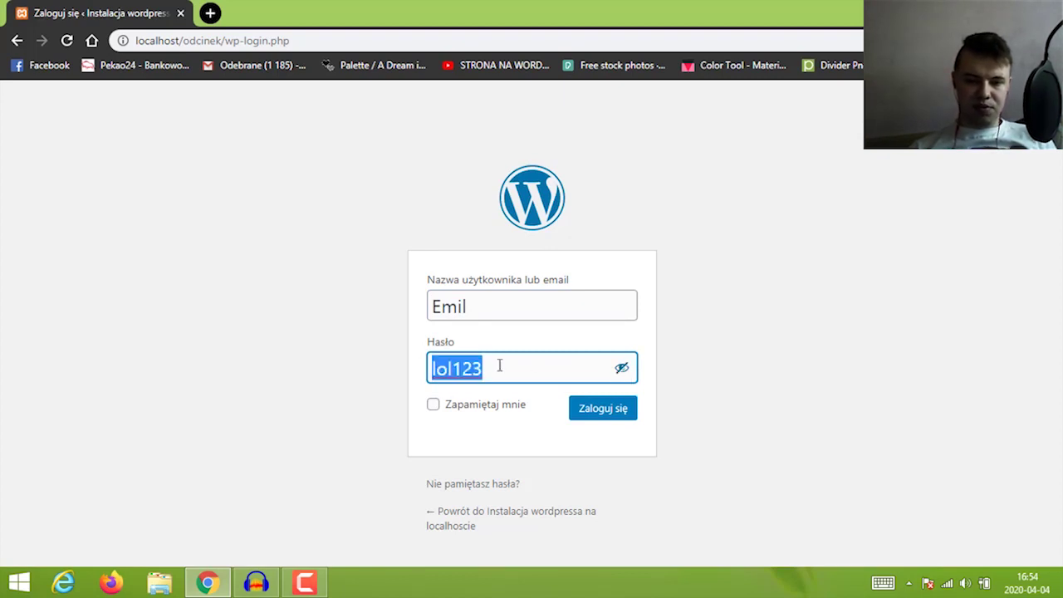
click(455, 373)
text(a)
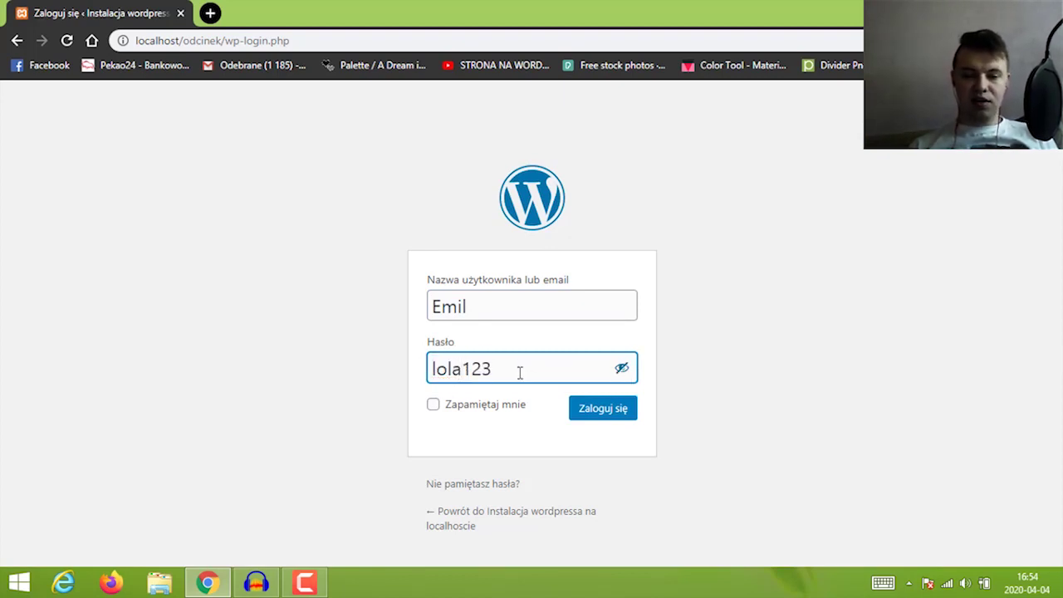
click(624, 417)
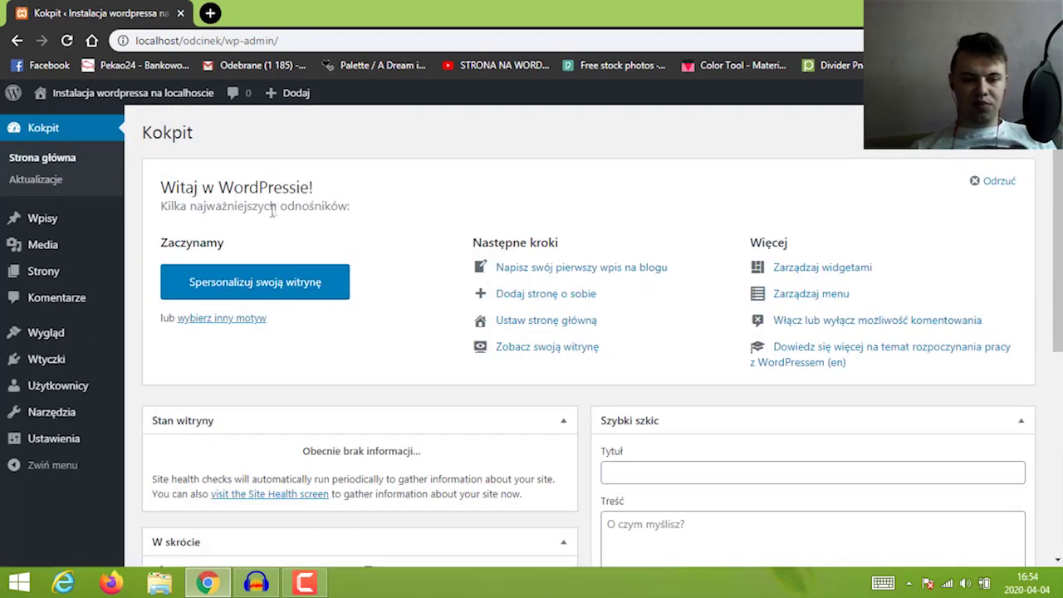
Open Wpisy in the sidebar and select the wp-admin/edit.php path in the address bar
mouse_move(66, 361)
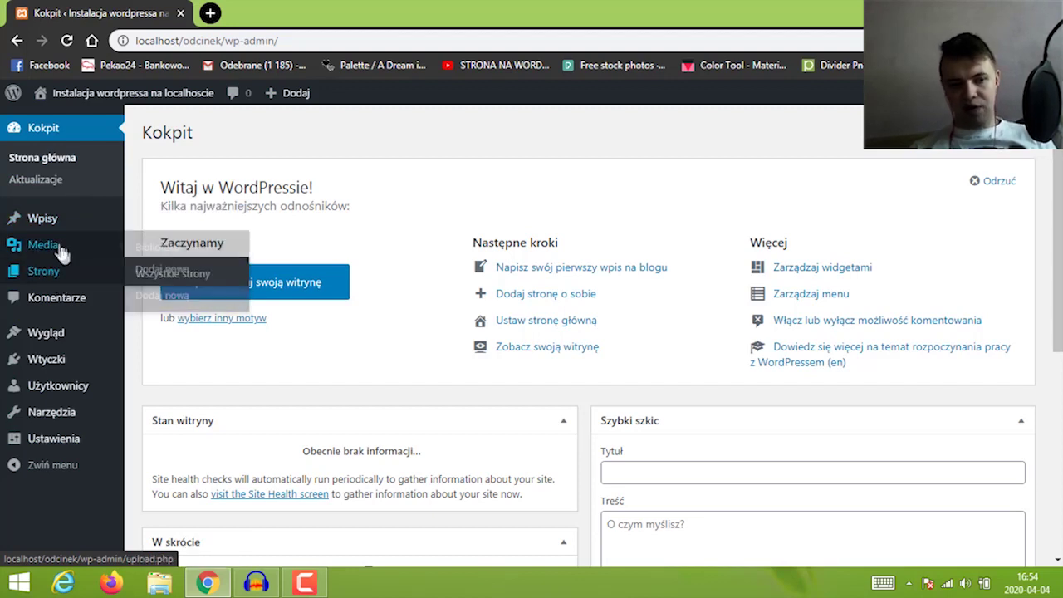
mouse_move(93, 93)
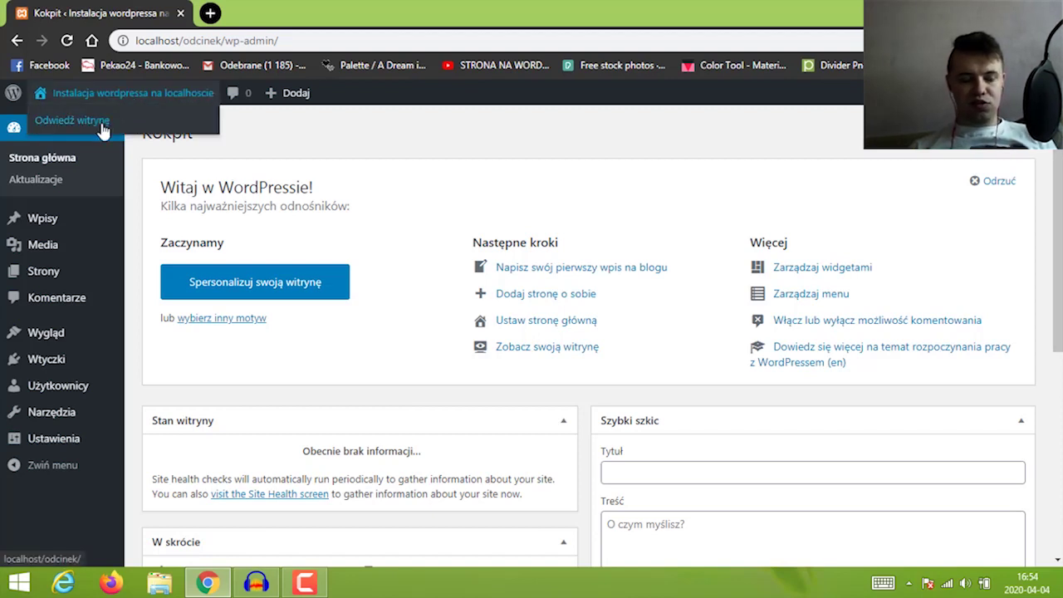
click(61, 220)
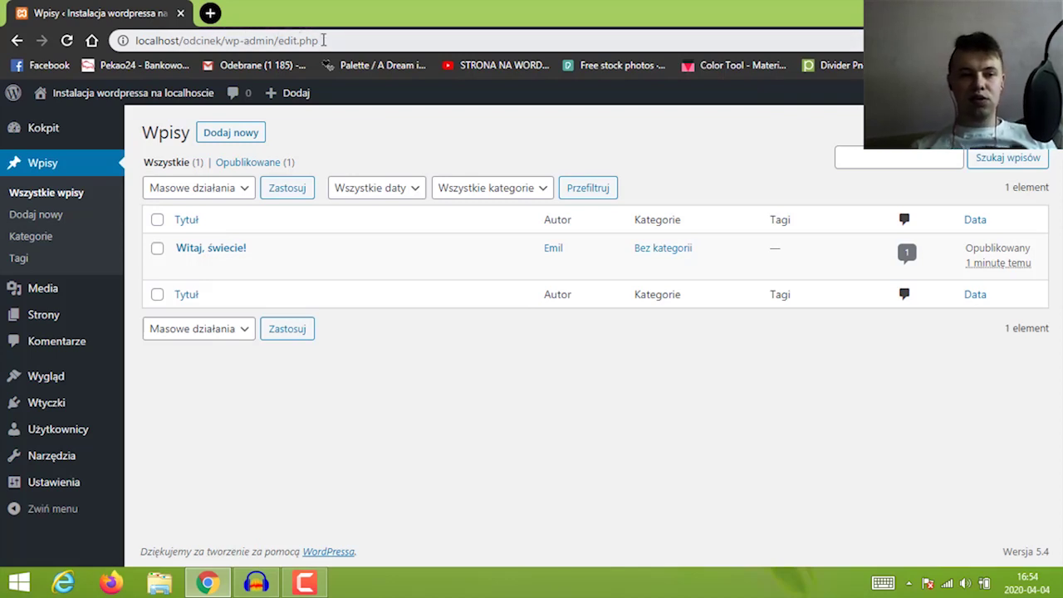
drag(323, 40, 225, 40)
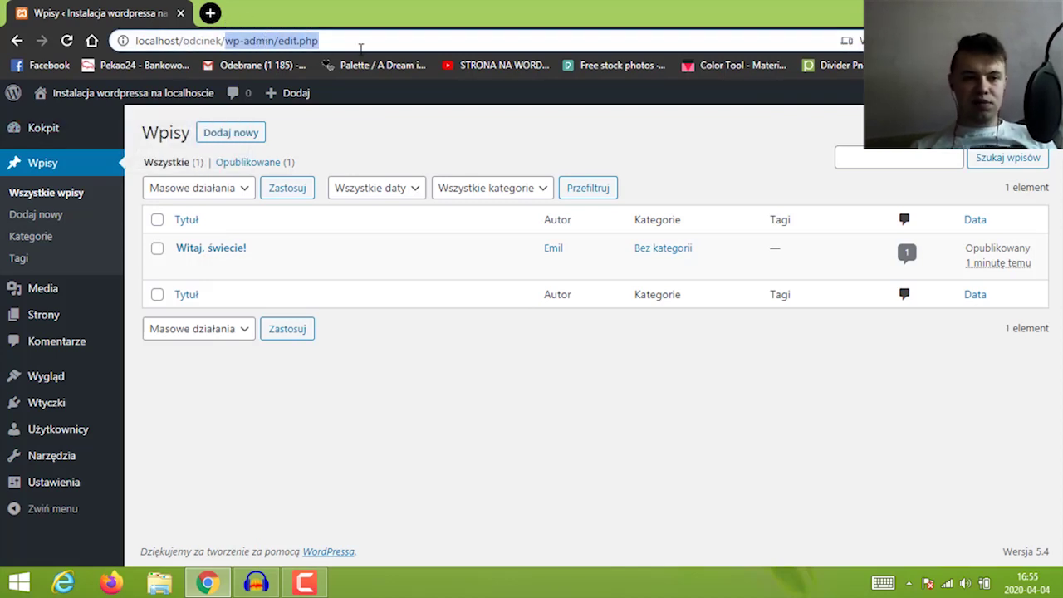